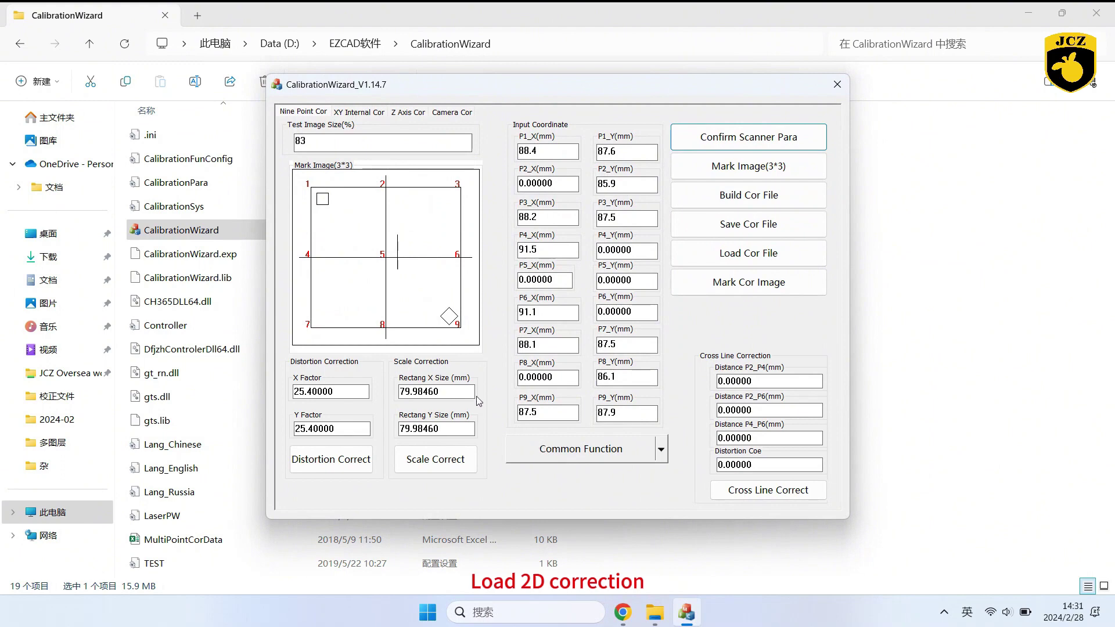
Step: Load the 2D correction file 2D-175.cor from the desktop
{"action": "left_click", "coordinate": [772, 254]}
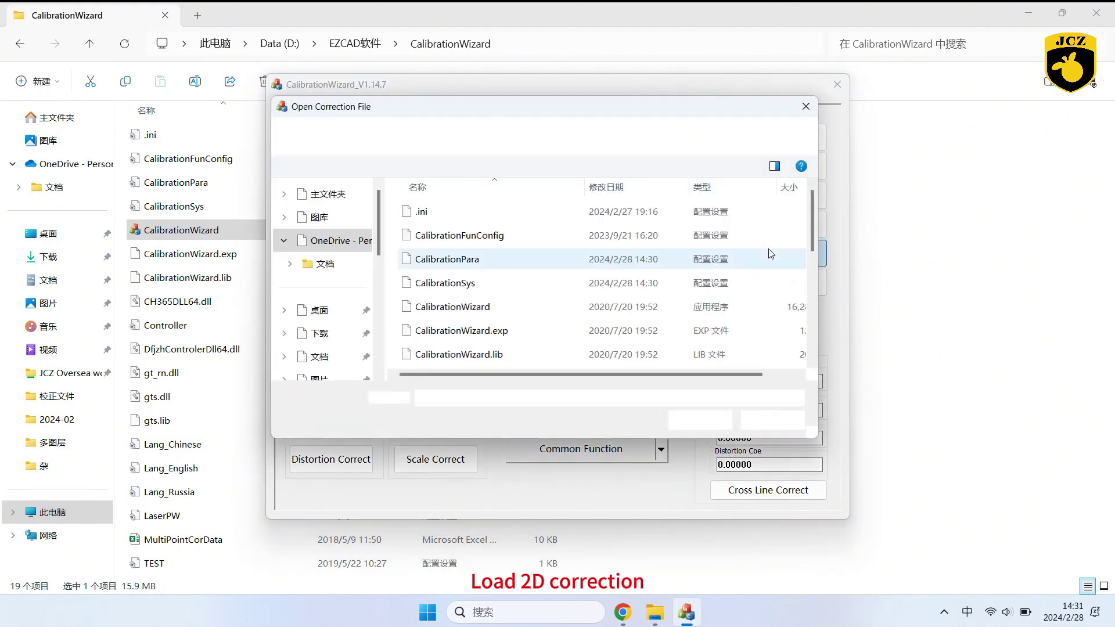
{"action": "left_click", "coordinate": [318, 311]}
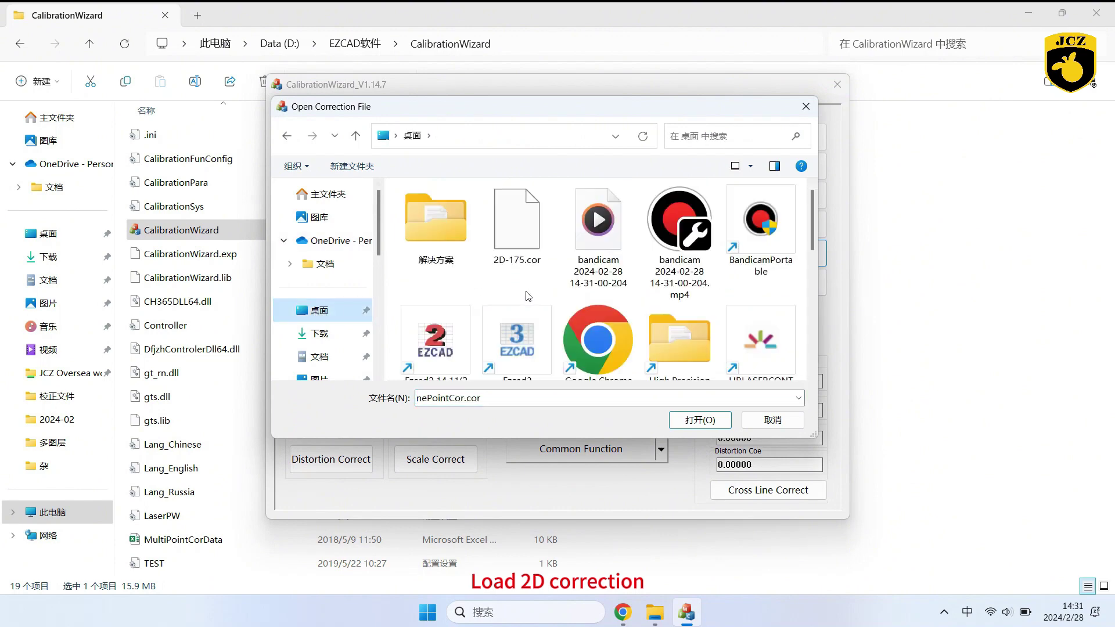
{"action": "left_click", "coordinate": [516, 223]}
{"action": "left_click", "coordinate": [680, 421]}
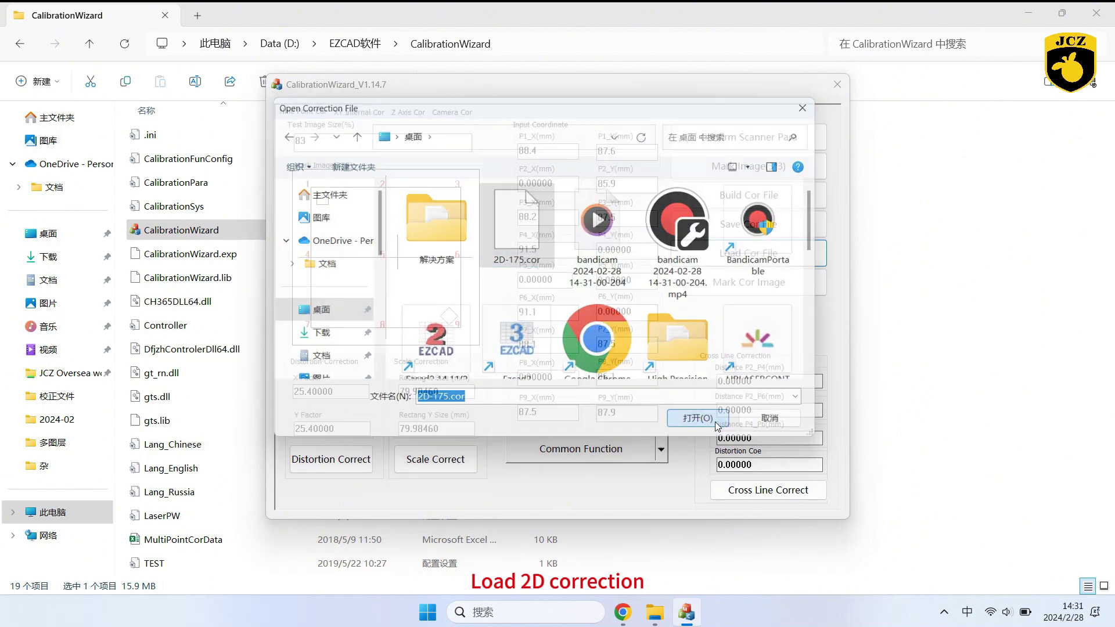
{"action": "left_click", "coordinate": [608, 342]}
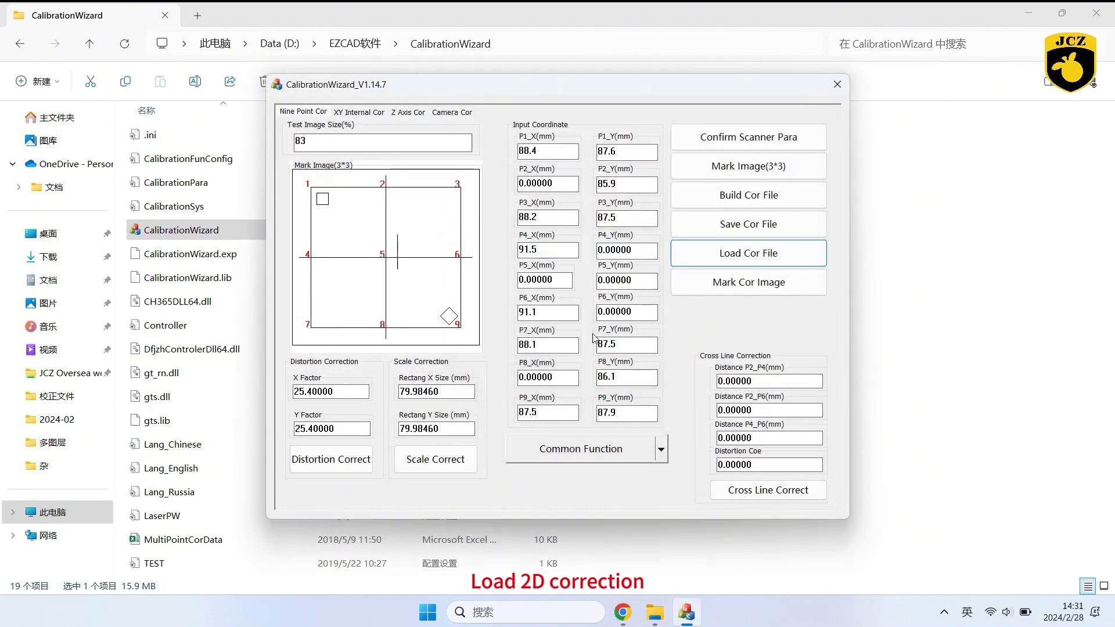
Step: Set the laser power to 23% in the mark parameters for Z axis correction
{"action": "left_click", "coordinate": [398, 113]}
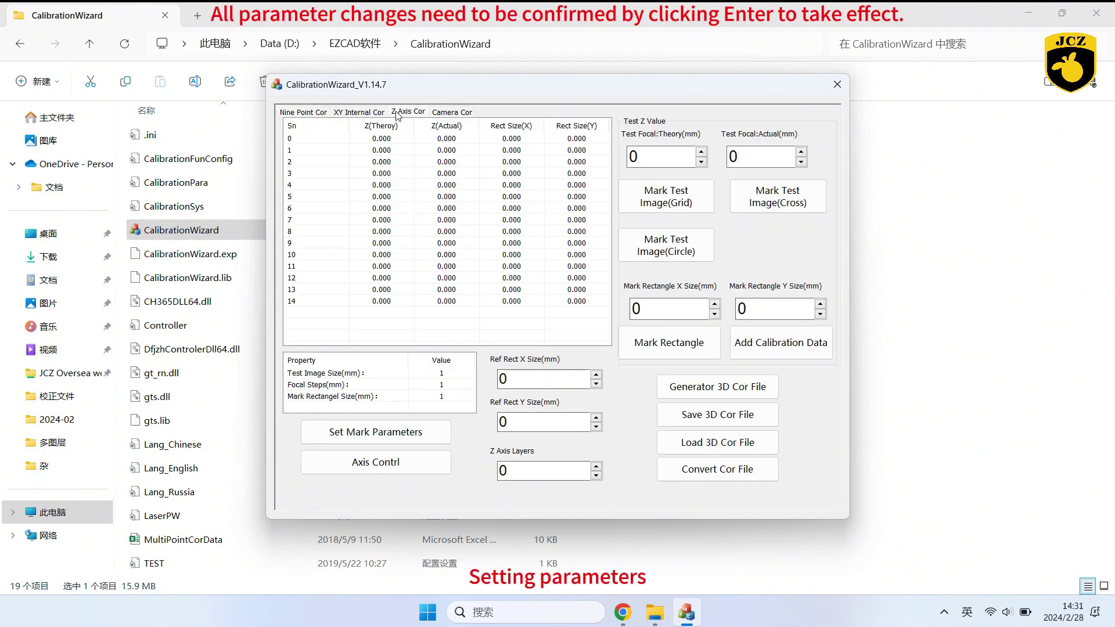
{"action": "left_click", "coordinate": [370, 438]}
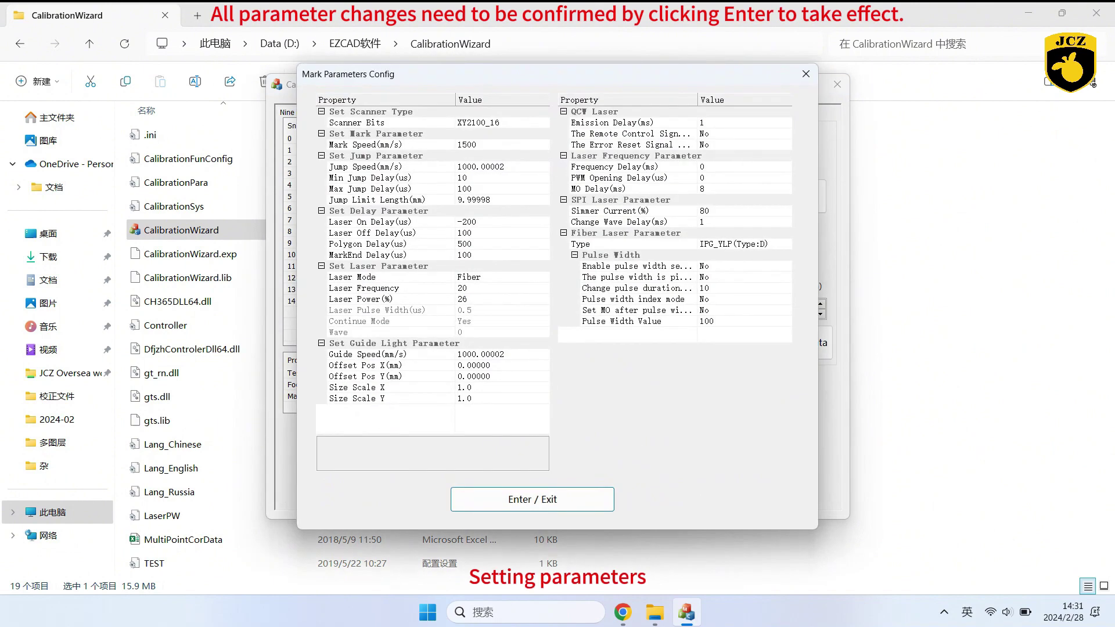
{"action": "left_click", "coordinate": [476, 300]}
{"action": "left_click", "coordinate": [473, 287]}
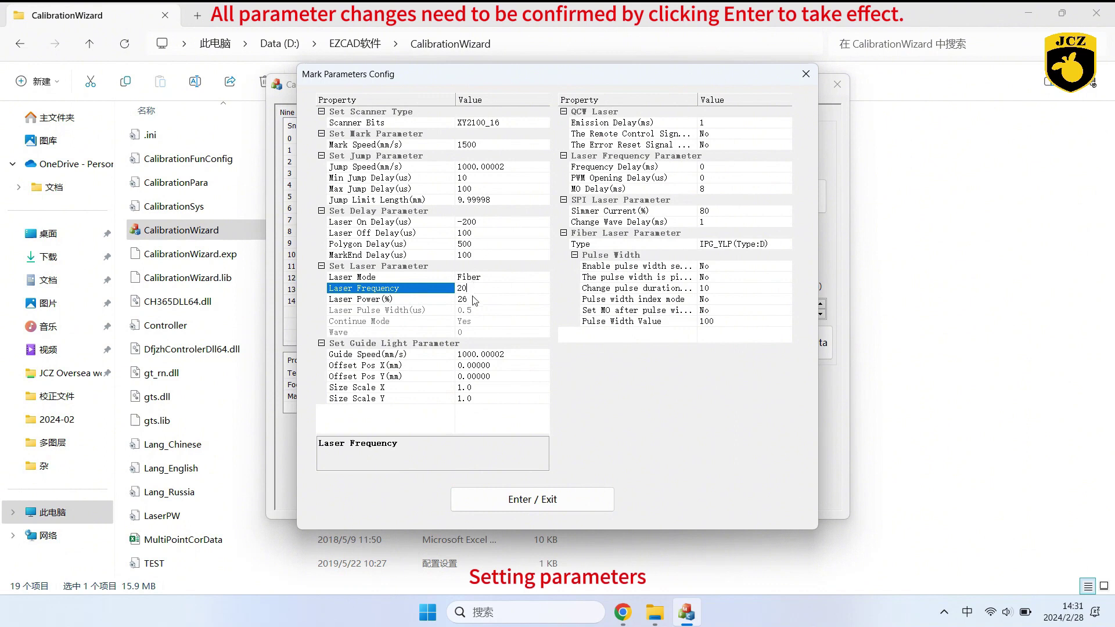
{"action": "left_click", "coordinate": [473, 298]}
{"action": "double_click", "coordinate": [447, 301]}
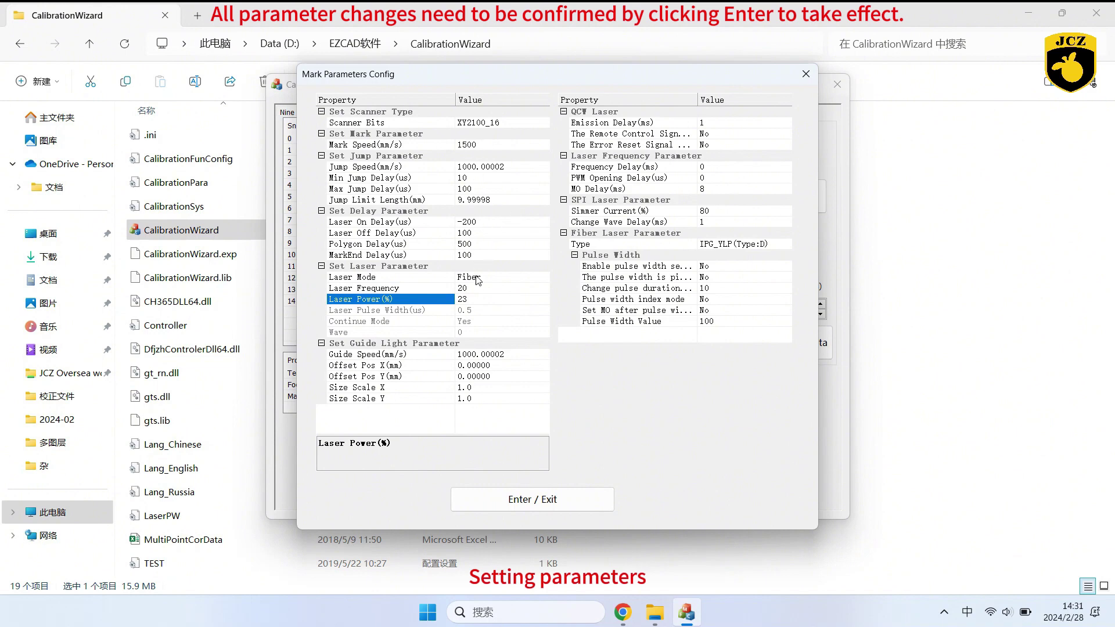
{"action": "left_click", "coordinate": [503, 497]}
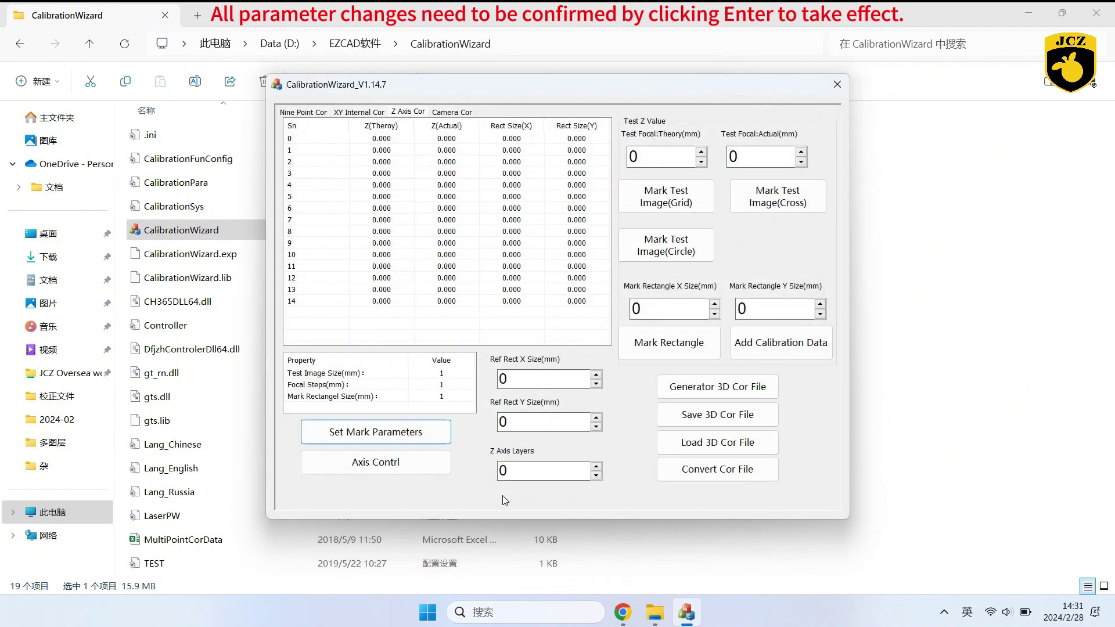
Step: Set the Z axis test image size to 5 mm, focal steps to 3 mm and mark rectangle size to 41 mm
{"action": "left_click", "coordinate": [449, 376]}
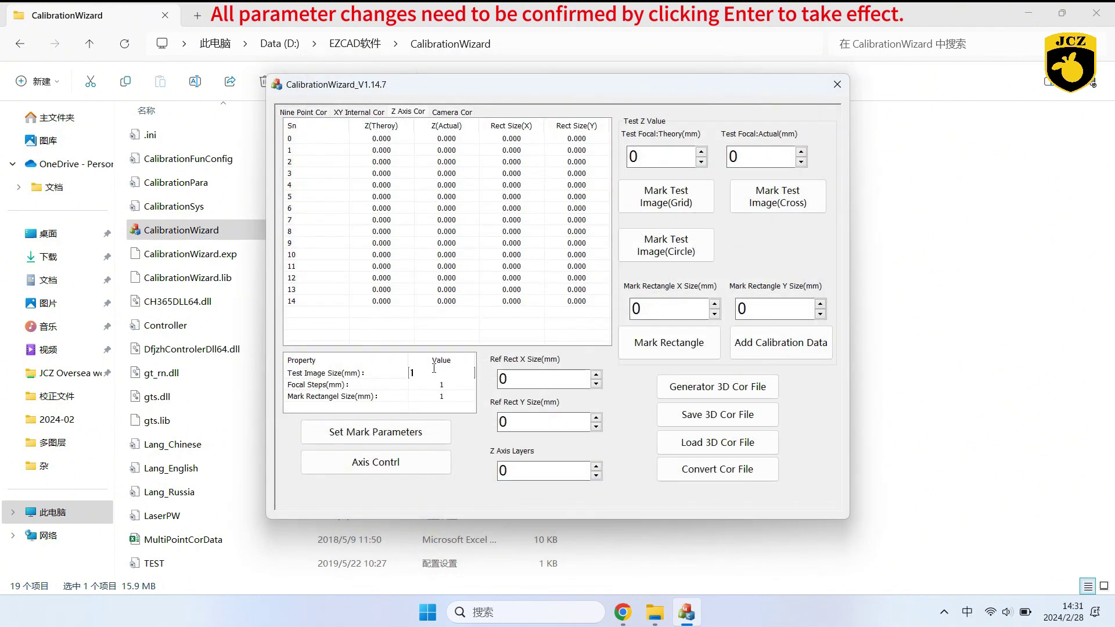
{"action": "left_click_drag", "start_coordinate": [434, 368], "coordinate": [396, 371]}
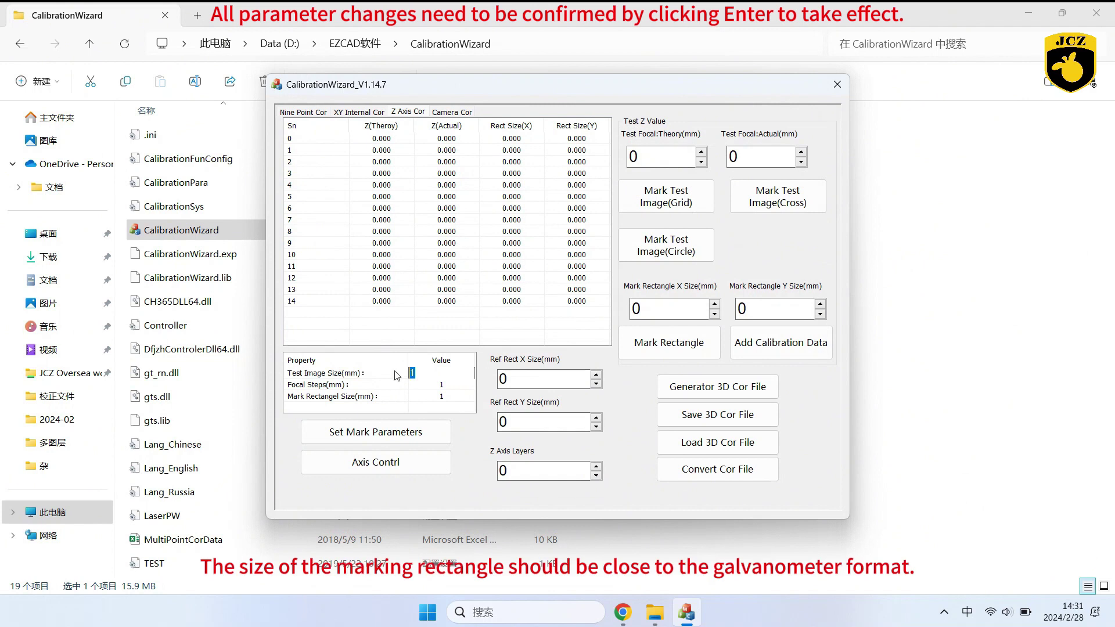
{"action": "type", "text": "5"}
{"action": "key", "text": "Return"}
{"action": "left_click", "coordinate": [445, 384]}
{"action": "type", "text": "3"}
{"action": "key", "text": "Return"}
{"action": "left_click", "coordinate": [433, 395]}
{"action": "type", "text": "4"}
{"action": "key", "text": "Return"}
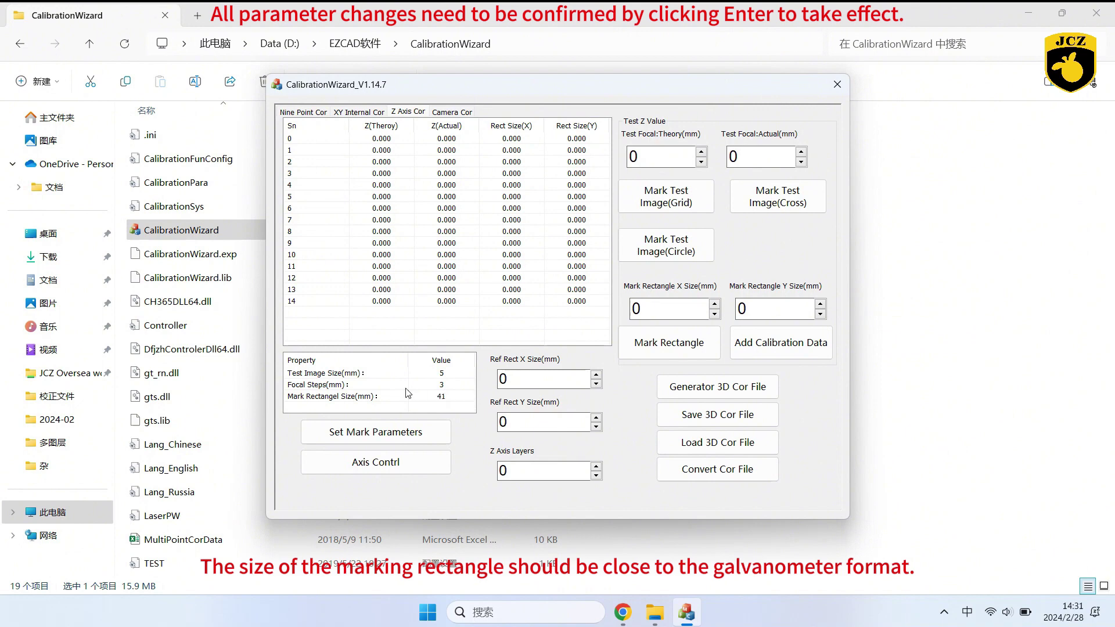
Step: Mark a trial rectangle and confirm the mark rectangle size of 41 mm
{"action": "left_click", "coordinate": [666, 351]}
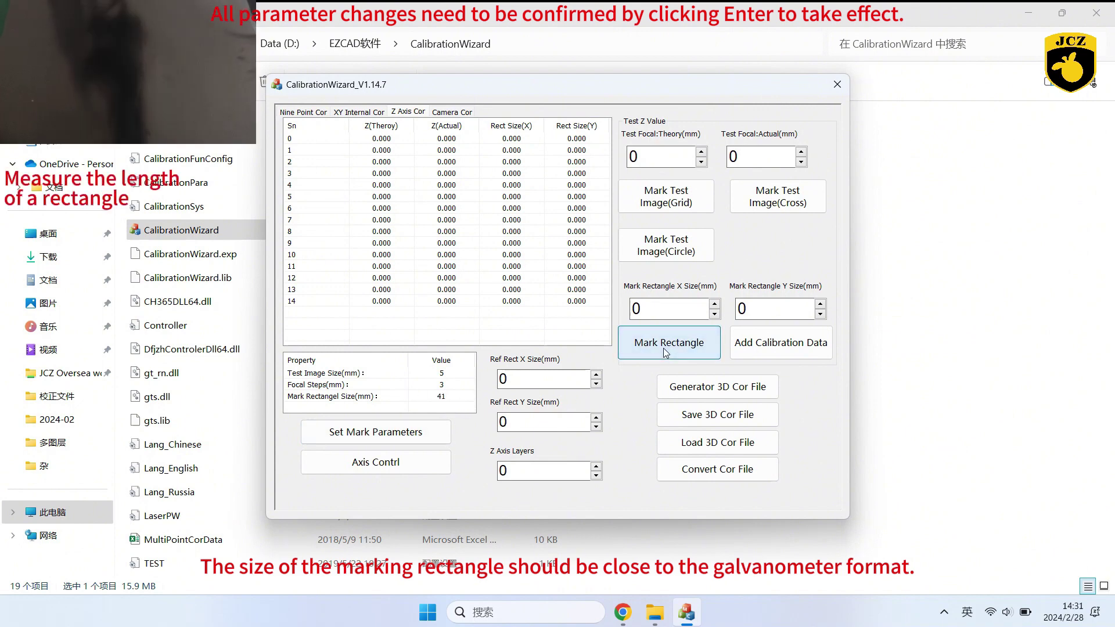
{"action": "left_click", "coordinate": [439, 395]}
{"action": "key", "text": "Return"}
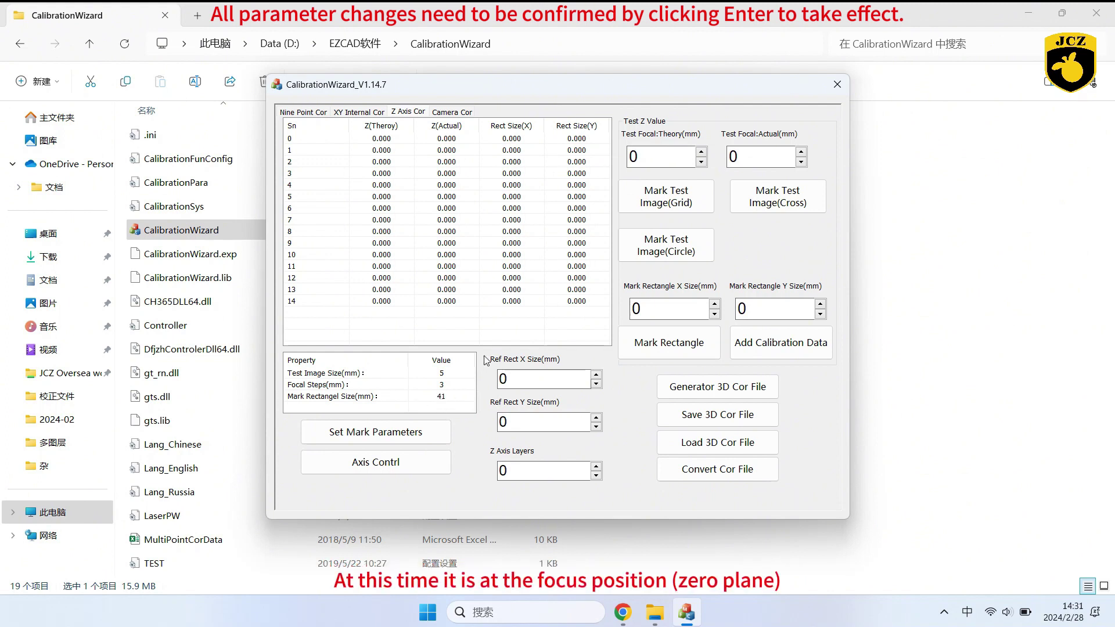
Step: Set the theoretical test focal value to 0 mm and the actual one to -3 mm, and mark the grid test image
{"action": "double_click", "coordinate": [643, 158]}
{"action": "type", "text": "0"}
{"action": "double_click", "coordinate": [729, 158]}
{"action": "type", "text": "-3"}
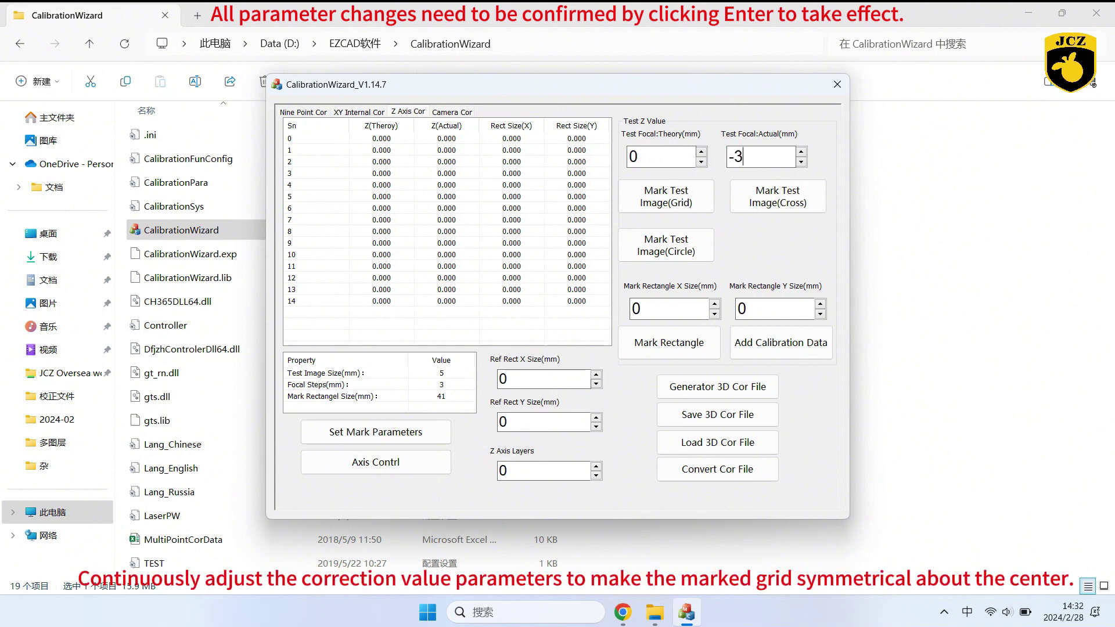
{"action": "left_click", "coordinate": [673, 197]}
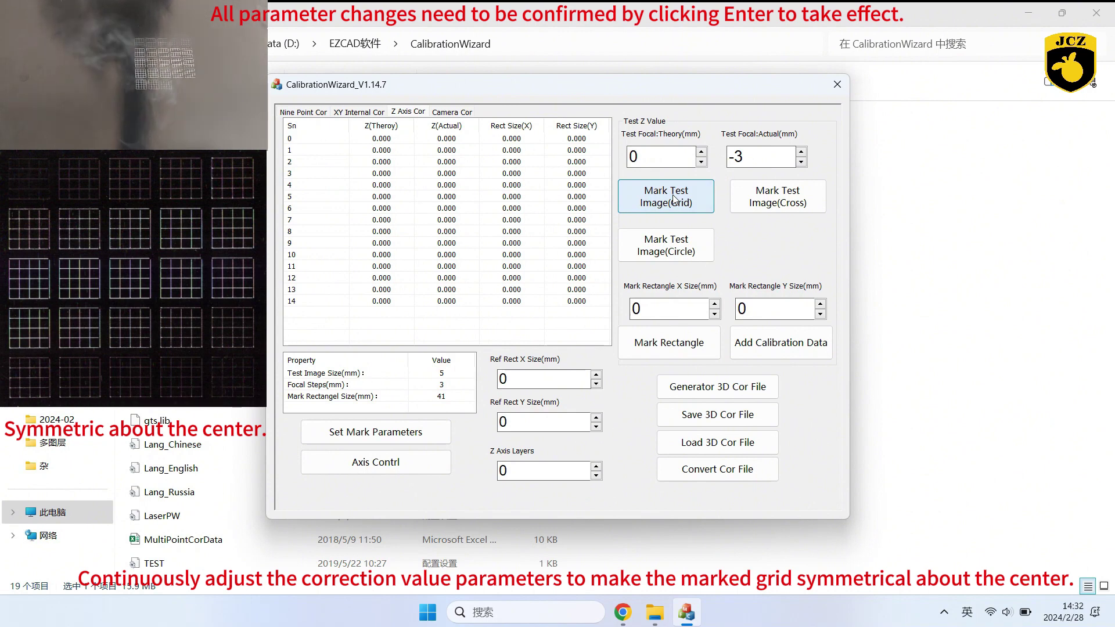
Step: Mark the rectangle for the zero plane and add its measured size, X 180.8 mm and Y 169.5 mm, to the calibration data
{"action": "left_click", "coordinate": [655, 345]}
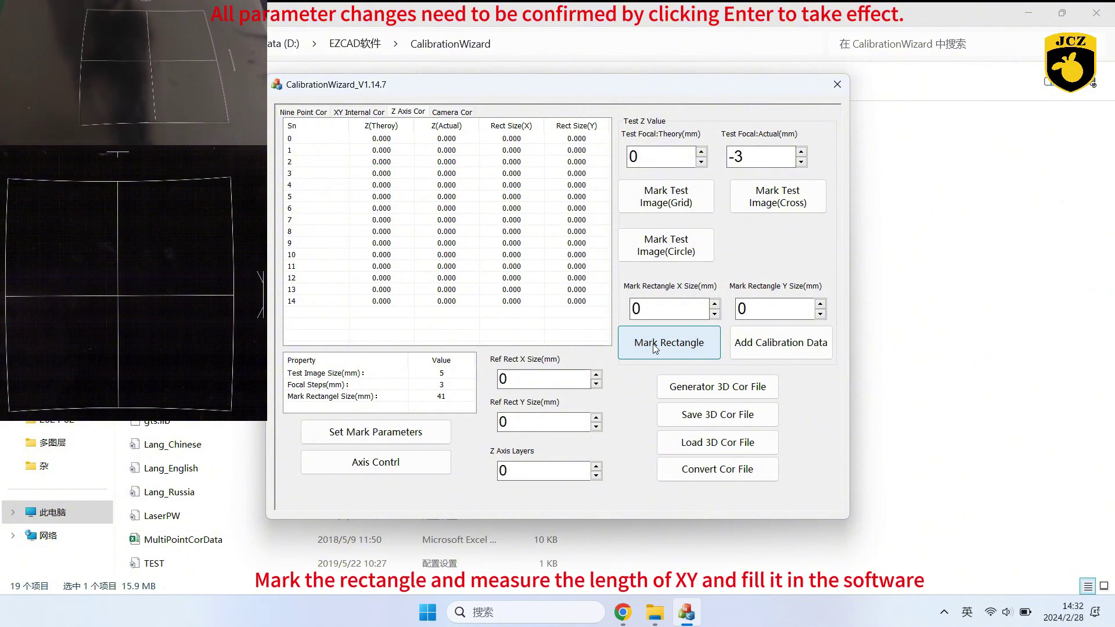
{"action": "left_click", "coordinate": [657, 311]}
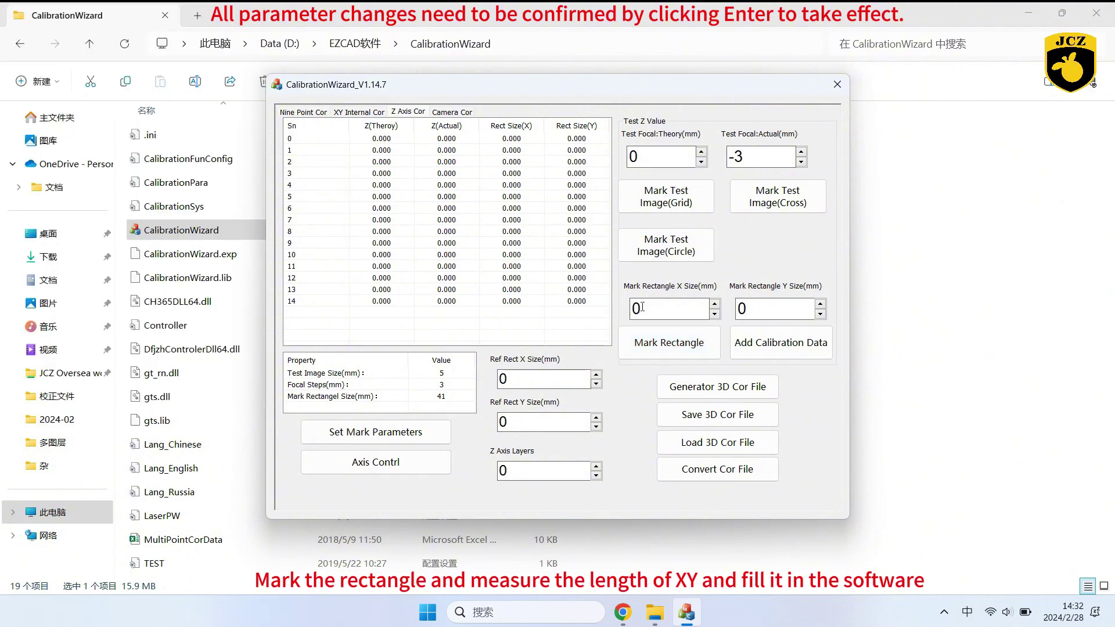
{"action": "key", "text": "BackSpace"}
{"action": "type", "text": "180.8"}
{"action": "left_click", "coordinate": [749, 309]}
{"action": "key", "text": "BackSpace"}
{"action": "type", "text": "1693"}
{"action": "key", "text": "BackSpace"}
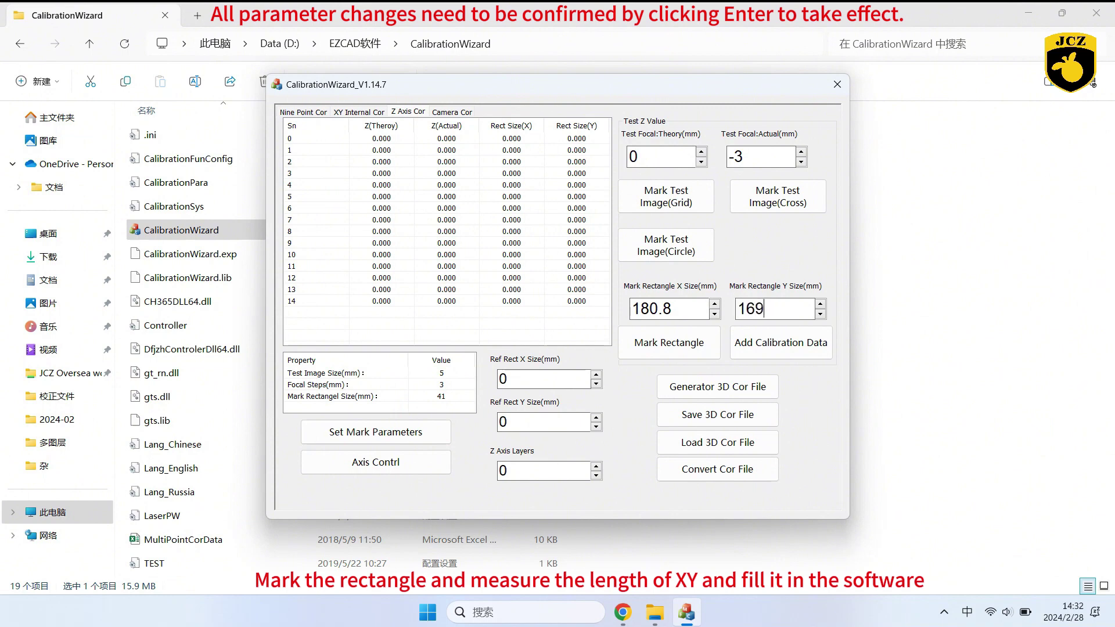
{"action": "type", "text": ".5"}
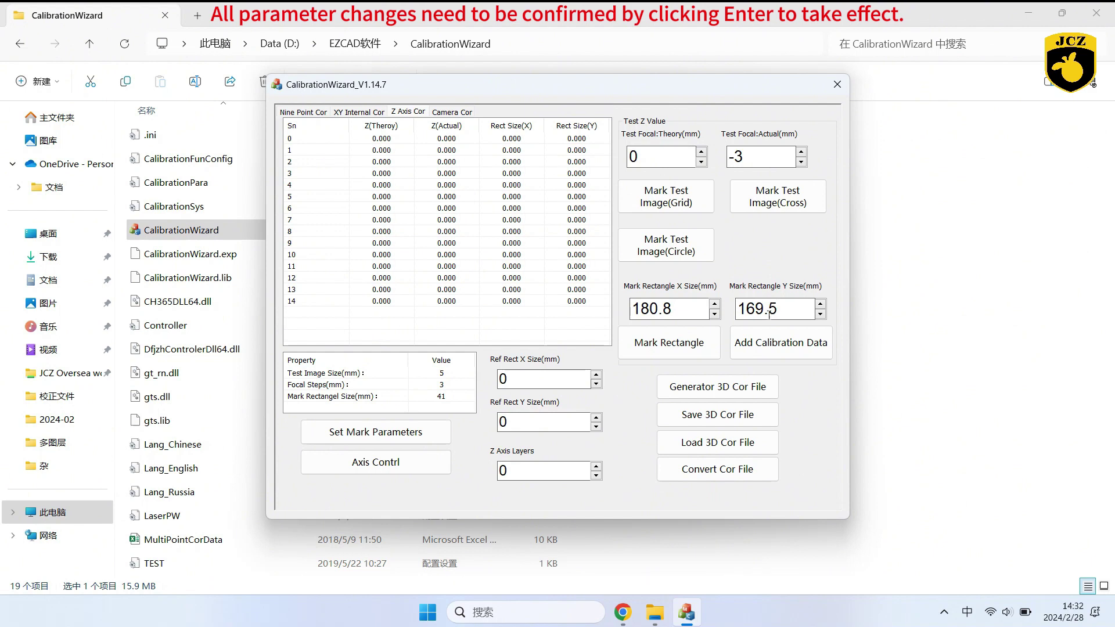
{"action": "left_click", "coordinate": [792, 342]}
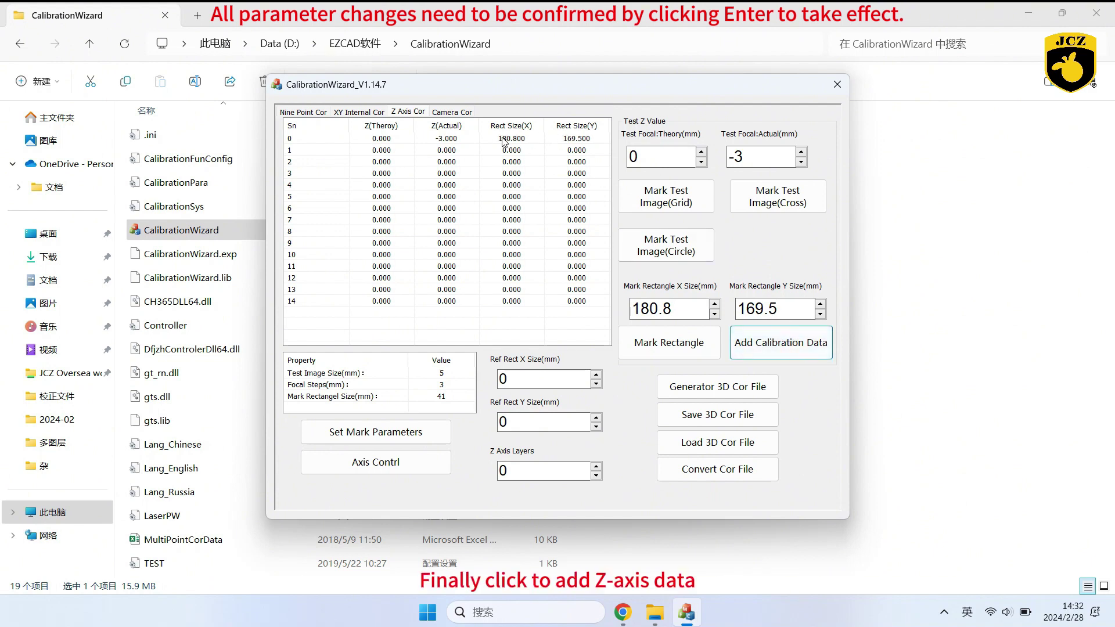
Step: Set the theoretical test focal value to -10 mm and the actual one to -26 mm, and mark the grid test image
{"action": "left_click_drag", "start_coordinate": [657, 165], "coordinate": [621, 156]}
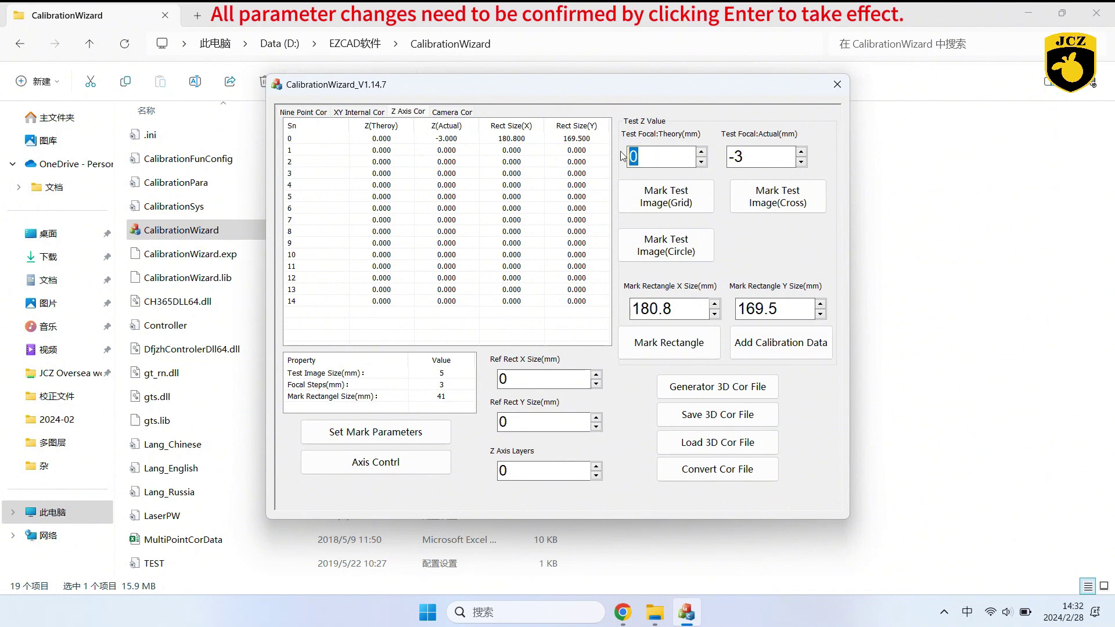
{"action": "type", "text": "-10"}
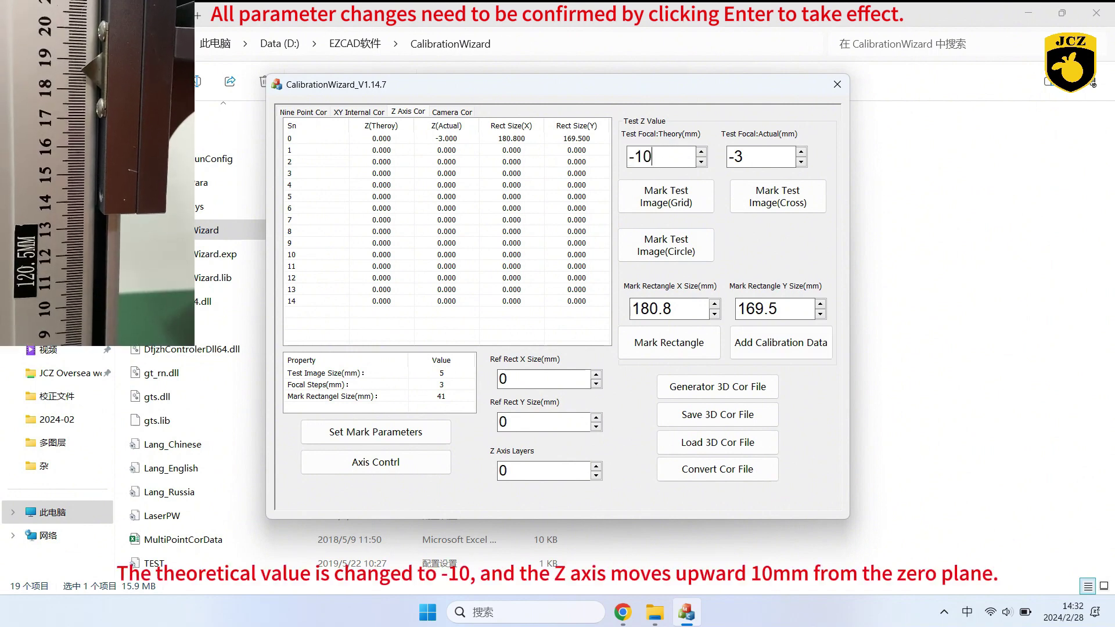
{"action": "key", "text": "Return"}
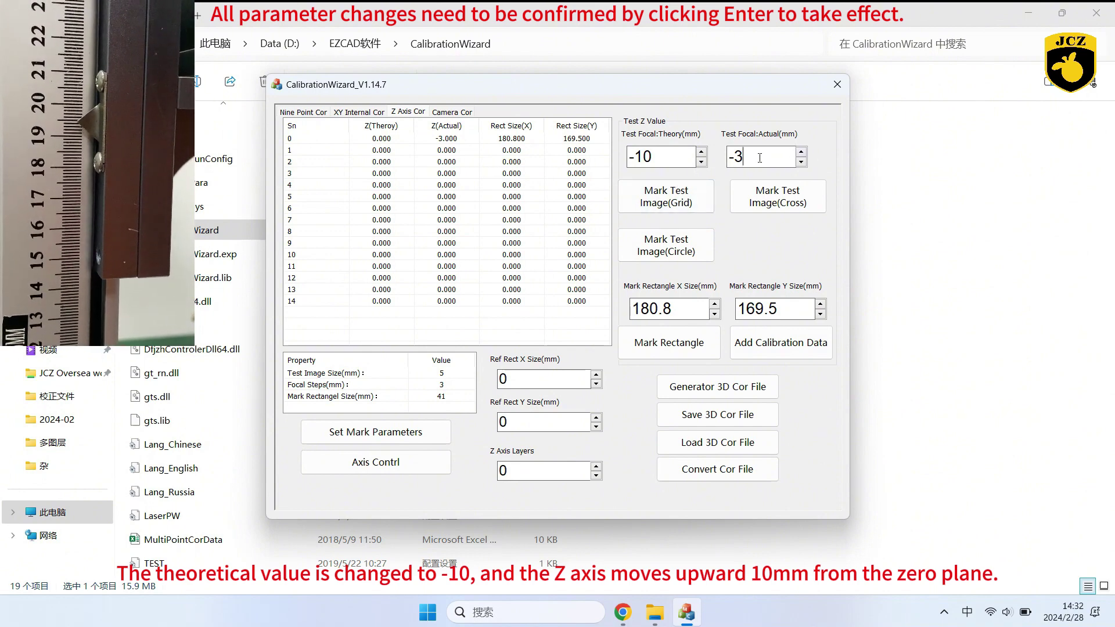
{"action": "left_click", "coordinate": [764, 159]}
{"action": "key", "text": "BackSpace"}
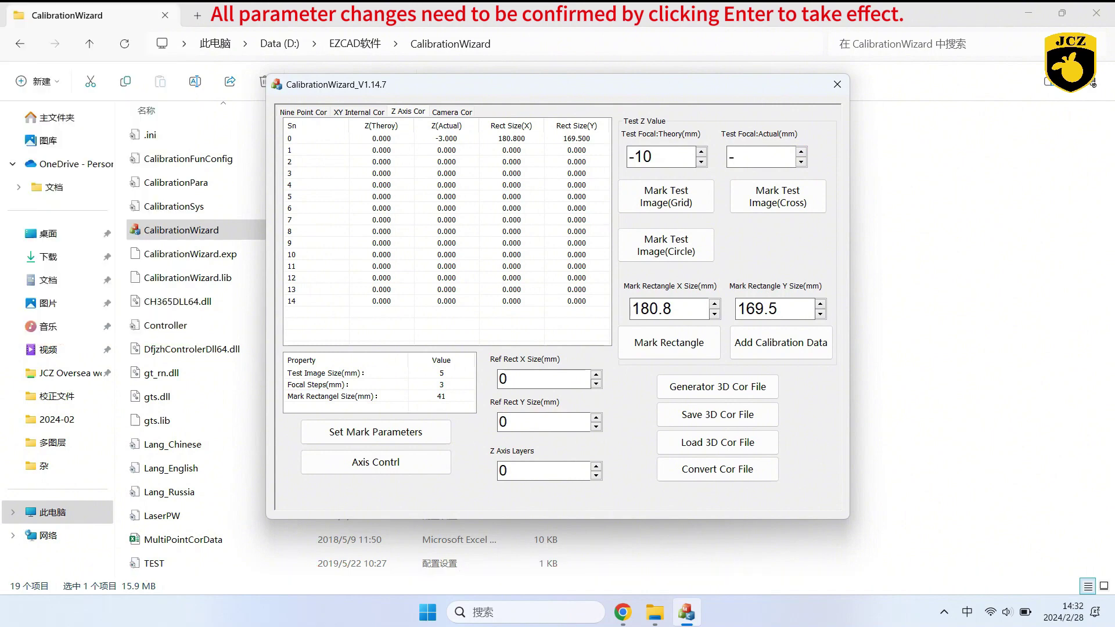
{"action": "type", "text": "26"}
{"action": "left_click", "coordinate": [681, 198]}
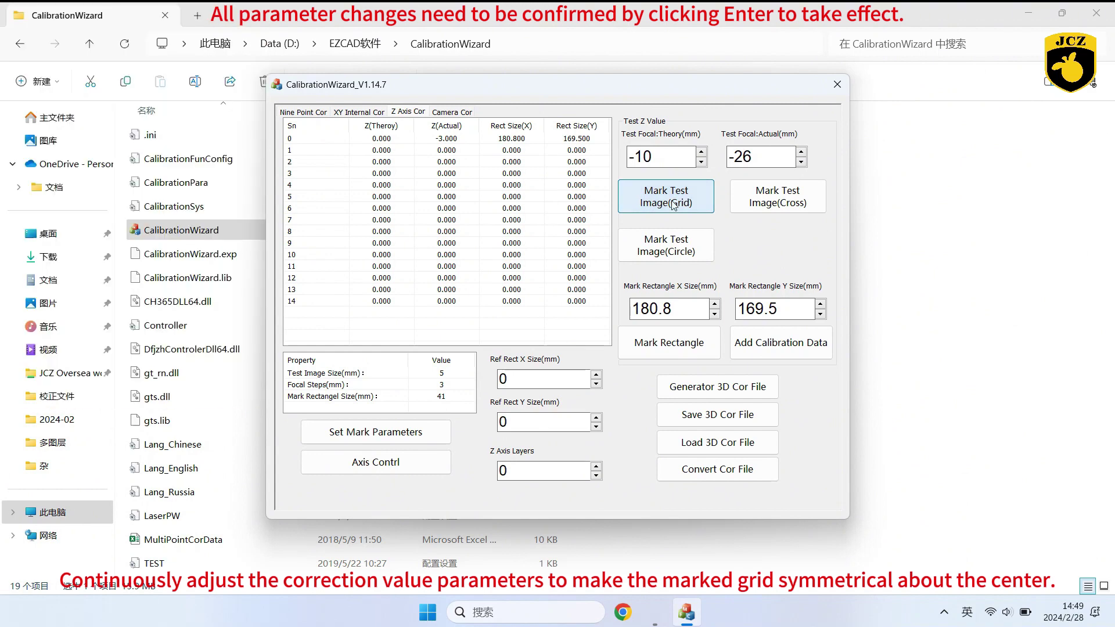
Step: Mark the rectangle for the -10 mm plane and add its measured size, X 184.1 mm and Y 173.2 mm, to the calibration data
{"action": "left_click", "coordinate": [672, 347]}
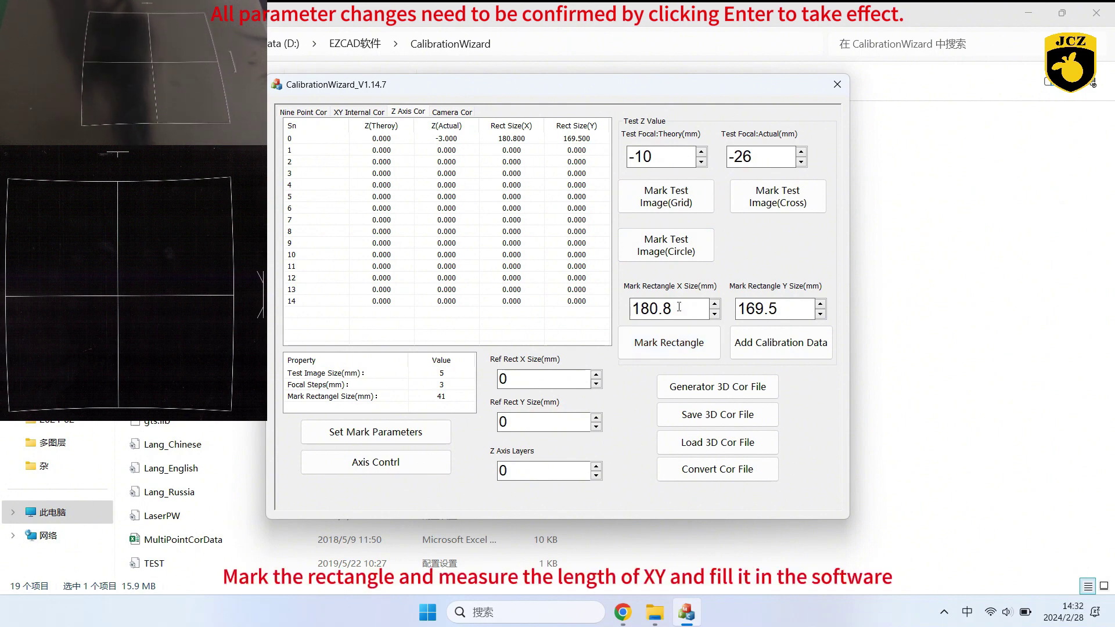
{"action": "left_click", "coordinate": [679, 307]}
{"action": "key", "text": "BackSpace"}
{"action": "key", "text": "BackSpace"}
{"action": "key", "text": "BackSpace"}
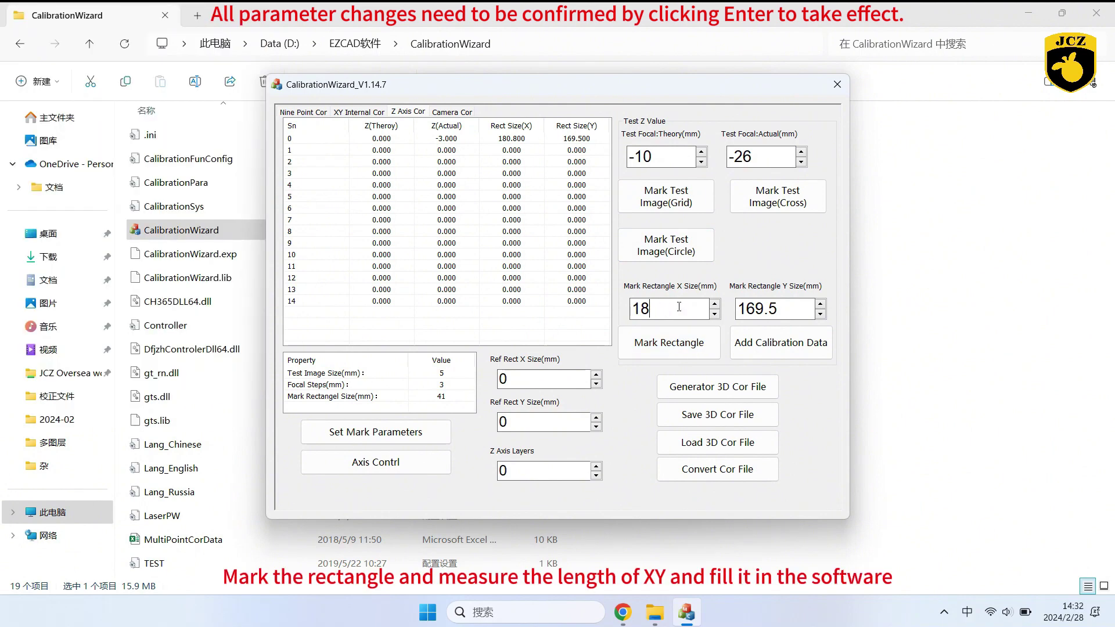
{"action": "type", "text": "4.1"}
{"action": "left_click", "coordinate": [791, 308]}
{"action": "key", "text": "BackSpace"}
{"action": "key", "text": "BackSpace"}
{"action": "key", "text": "BackSpace"}
{"action": "key", "text": "BackSpace"}
{"action": "type", "text": "73.2"}
{"action": "left_click", "coordinate": [758, 347]}
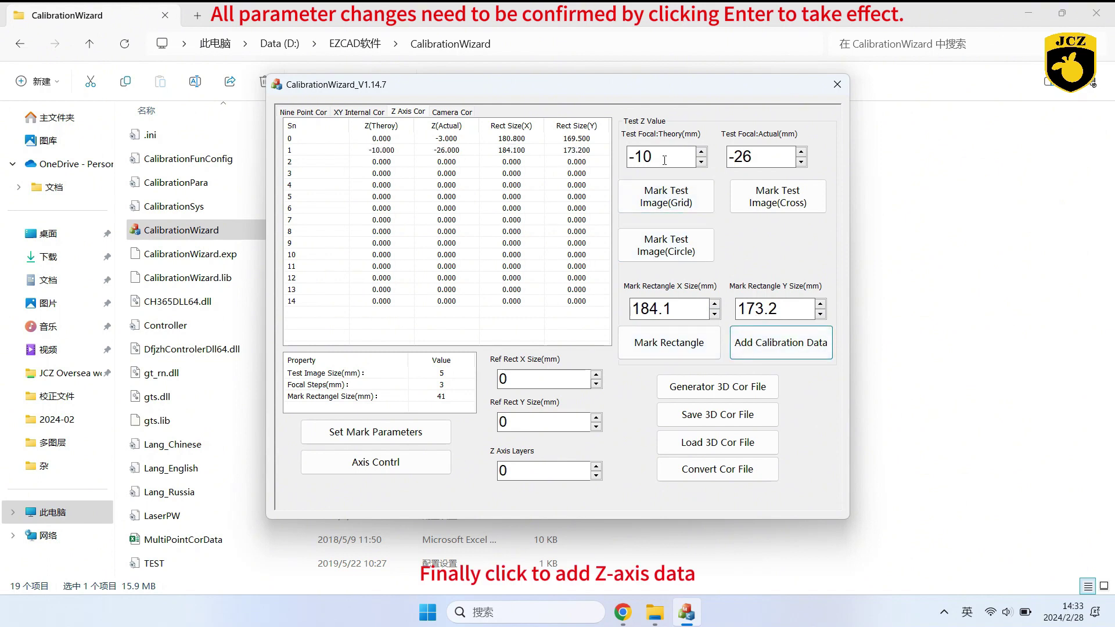
Step: Set the theoretical test focal value to -20 mm and the actual one to -50 mm, and mark the grid test image
{"action": "left_click", "coordinate": [665, 160]}
{"action": "key", "text": "BackSpace"}
{"action": "key", "text": "BackSpace"}
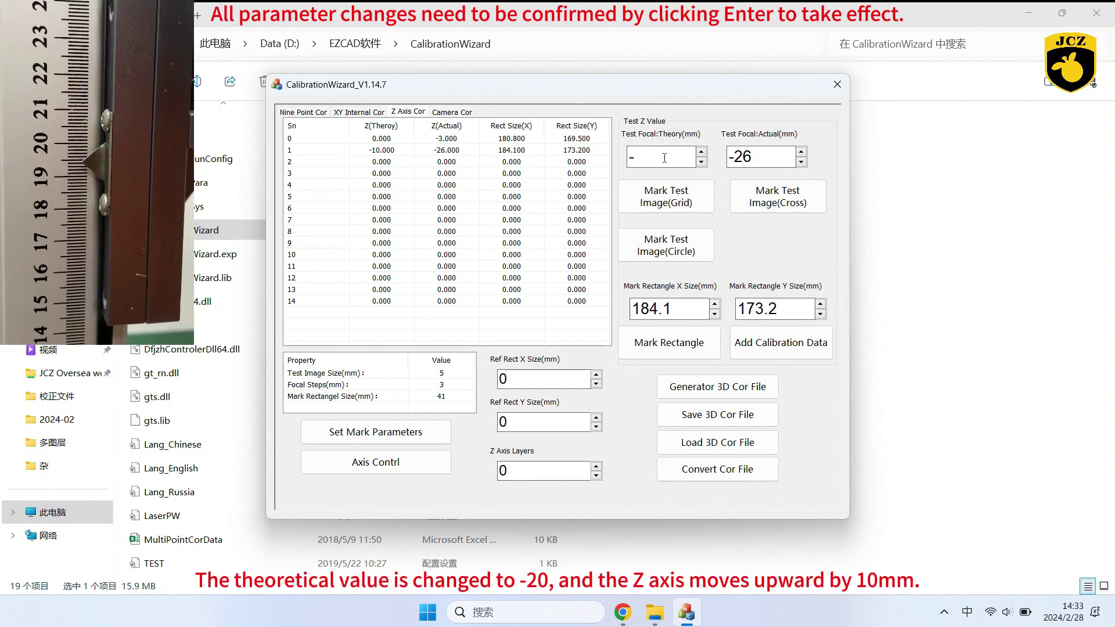
{"action": "type", "text": "20"}
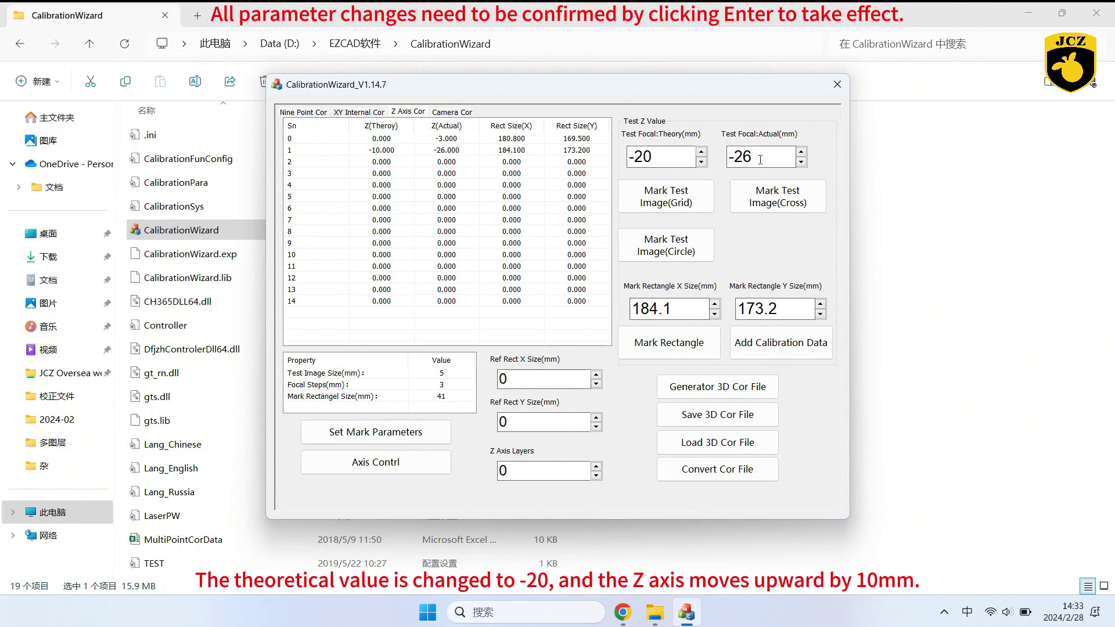
{"action": "key", "text": "BackSpace"}
{"action": "key", "text": "BackSpace"}
{"action": "type", "text": "5"}
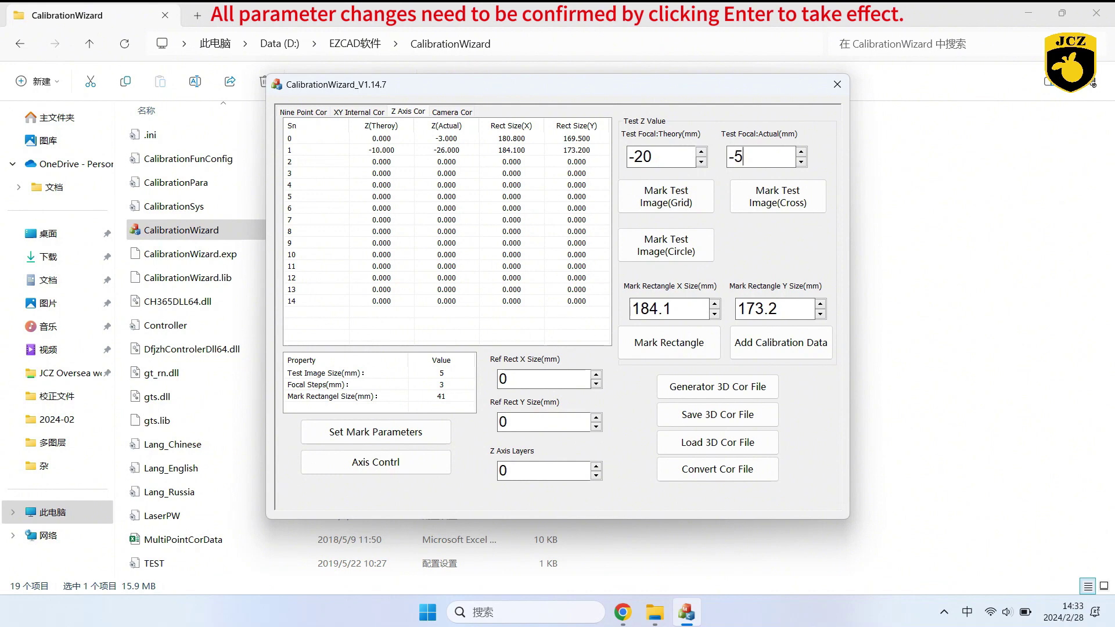
{"action": "type", "text": "0"}
{"action": "left_click", "coordinate": [685, 203]}
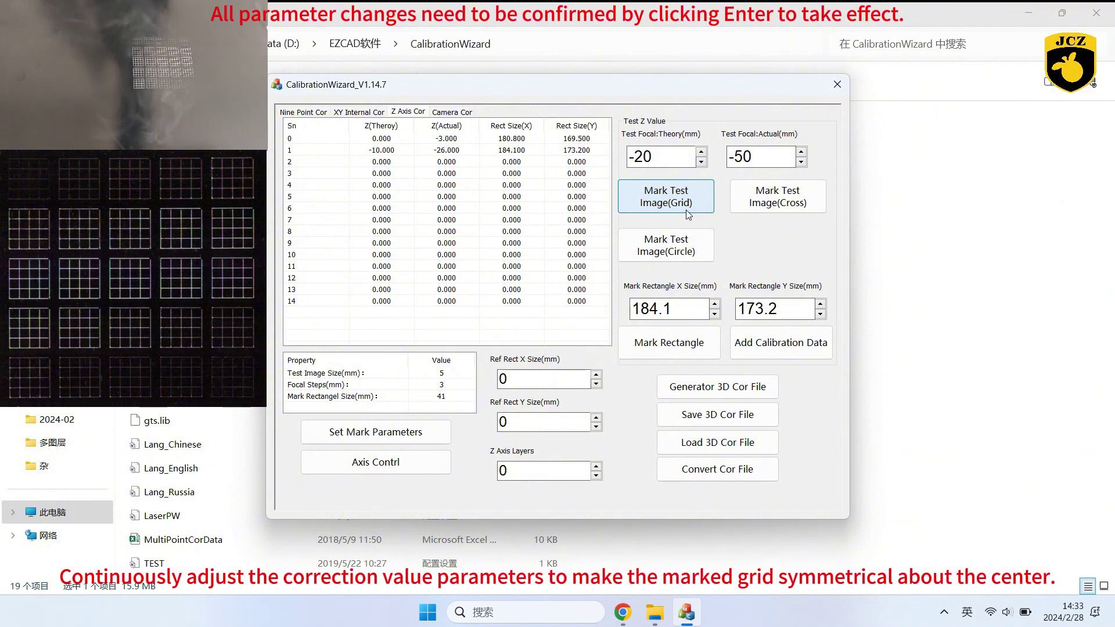
Step: Mark the rectangle for the -20 mm plane and add its measured size, X 189.9 mm and Y 176.8 mm, to the calibration data
{"action": "left_click", "coordinate": [674, 344]}
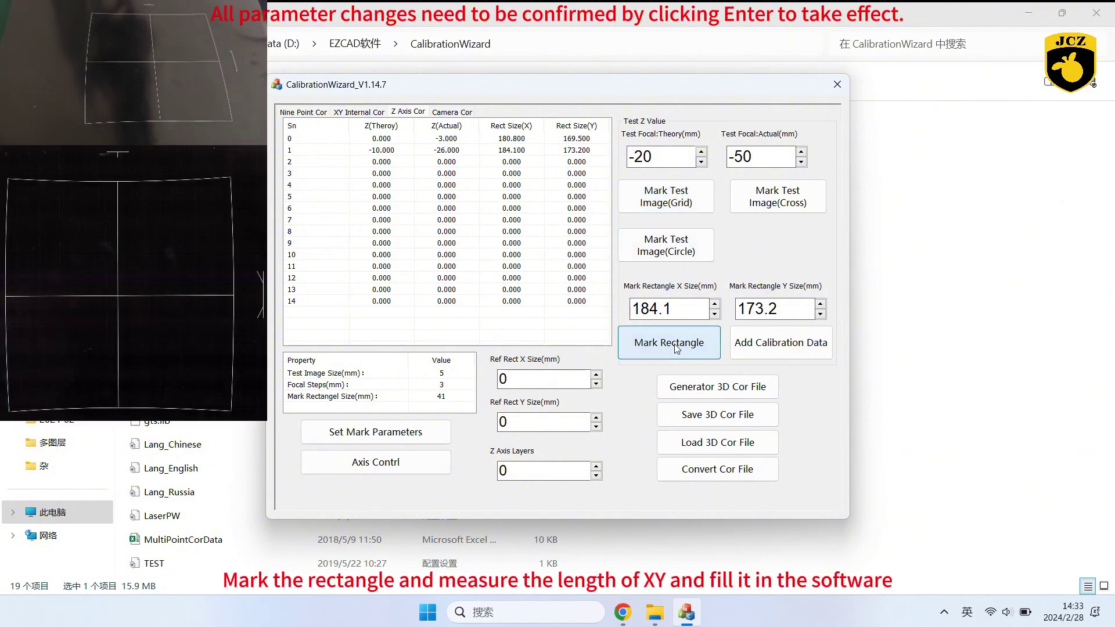
{"action": "left_click_drag", "start_coordinate": [673, 310], "coordinate": [649, 310]}
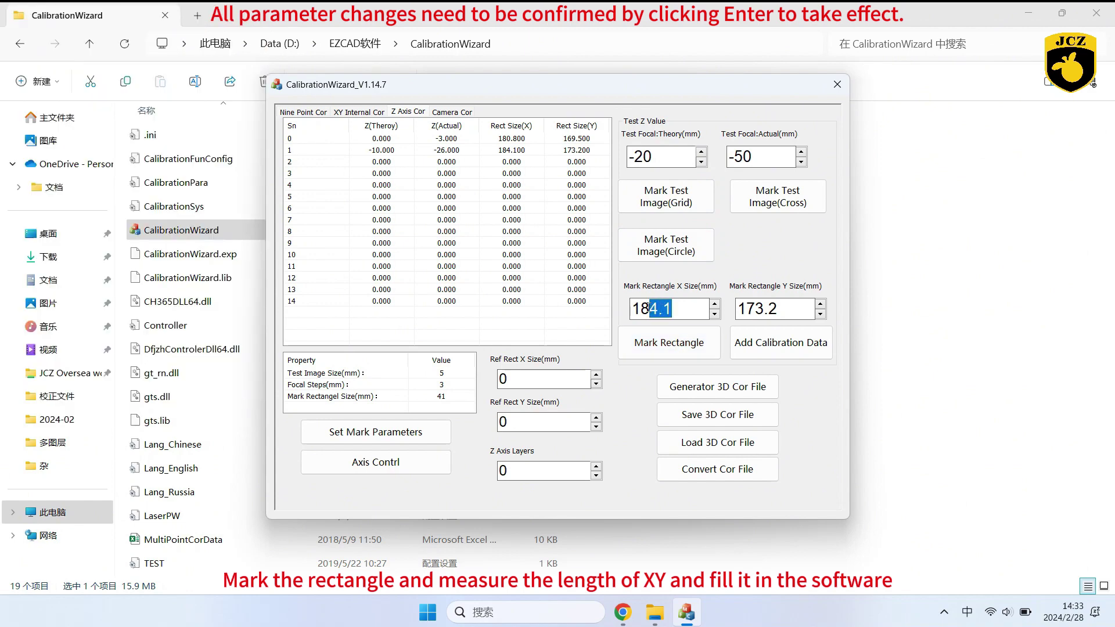
{"action": "type", "text": "9.9"}
{"action": "left_click_drag", "start_coordinate": [779, 312], "coordinate": [754, 311]}
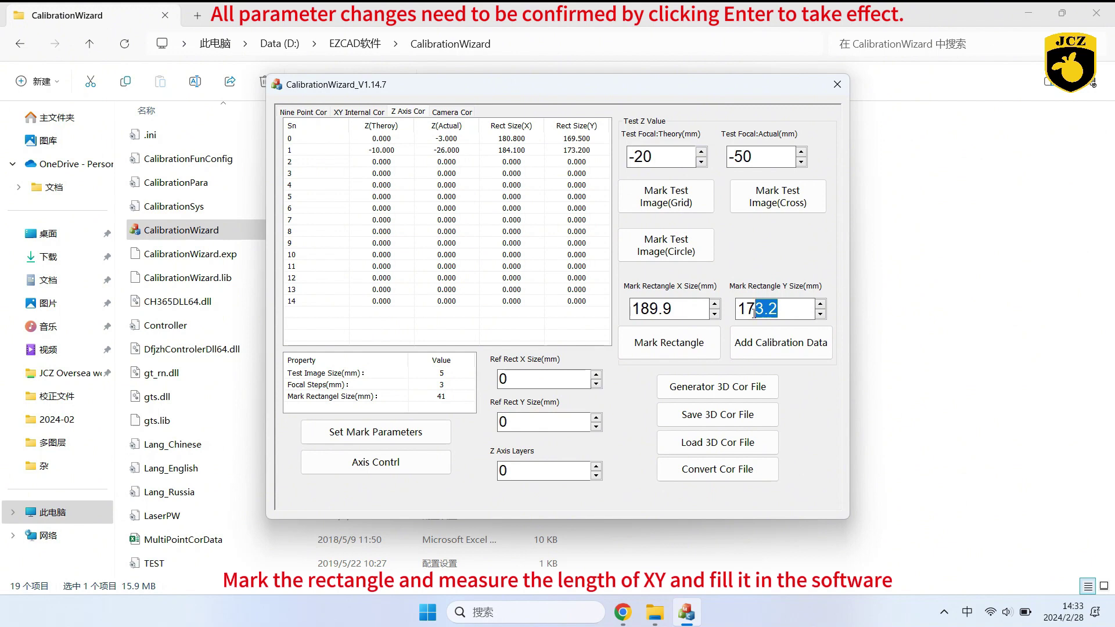
{"action": "type", "text": "6.8"}
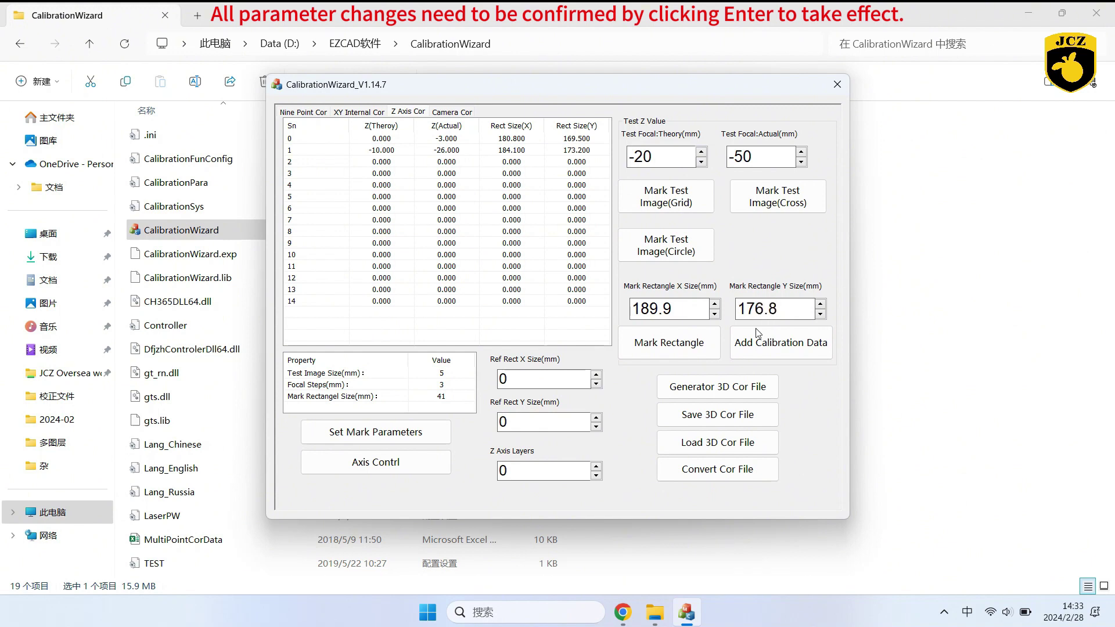
{"action": "left_click", "coordinate": [803, 353]}
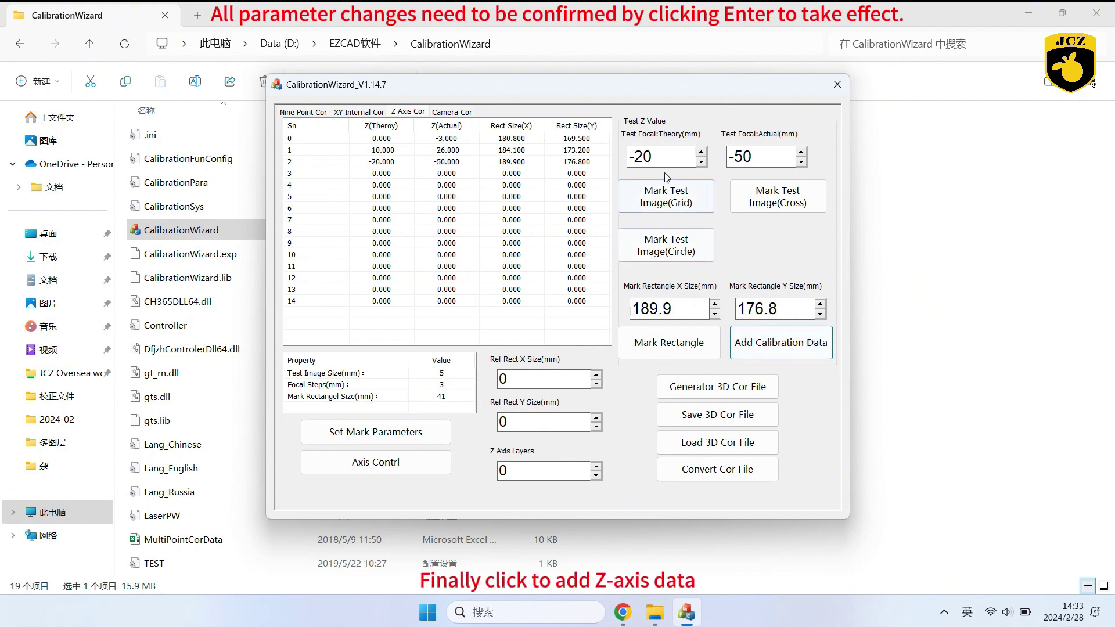
Step: Set the theoretical test focal value to -30 mm and the actual one to -78 mm, and mark the grid test image
{"action": "left_click_drag", "start_coordinate": [654, 157], "coordinate": [636, 157]}
{"action": "type", "text": "30"}
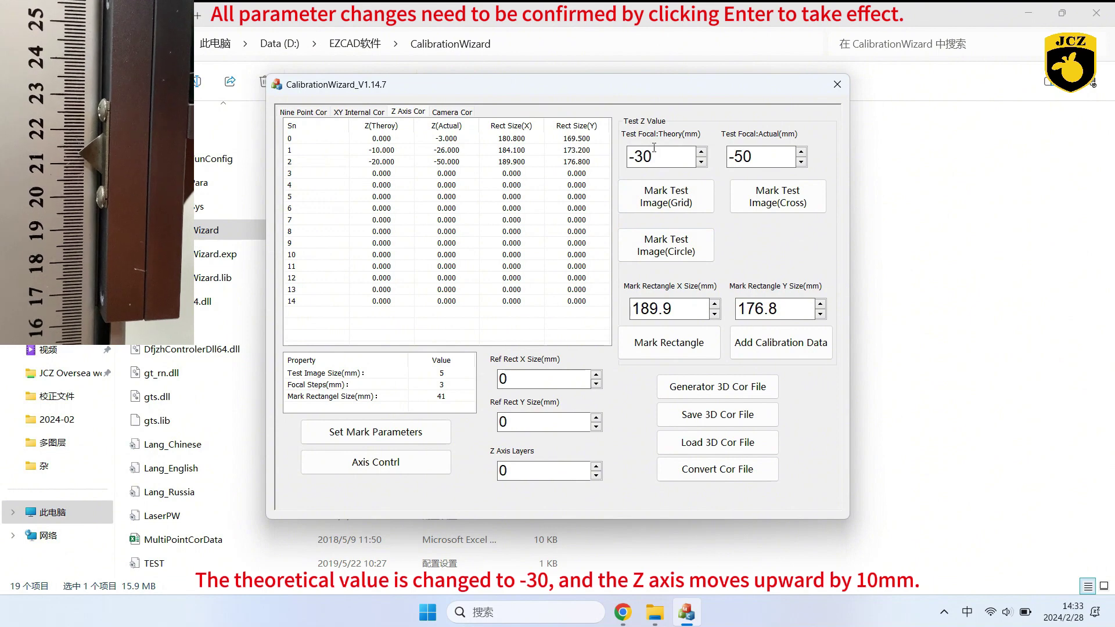
{"action": "left_click", "coordinate": [756, 157]}
{"action": "key", "text": "BackSpace"}
{"action": "key", "text": "BackSpace"}
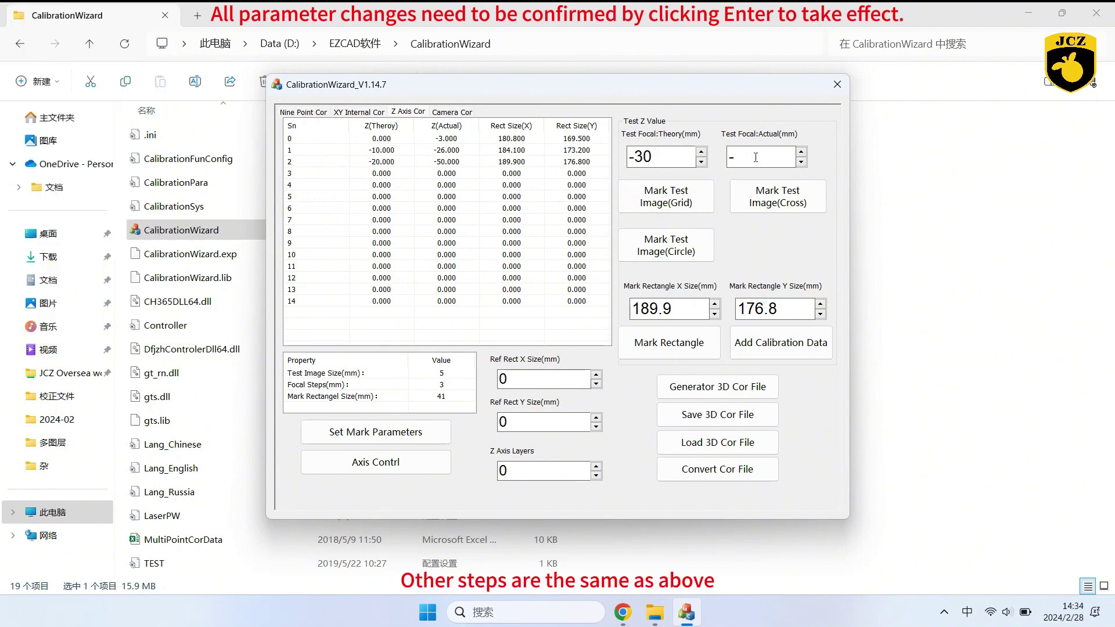
{"action": "type", "text": "78"}
{"action": "left_click", "coordinate": [683, 202]}
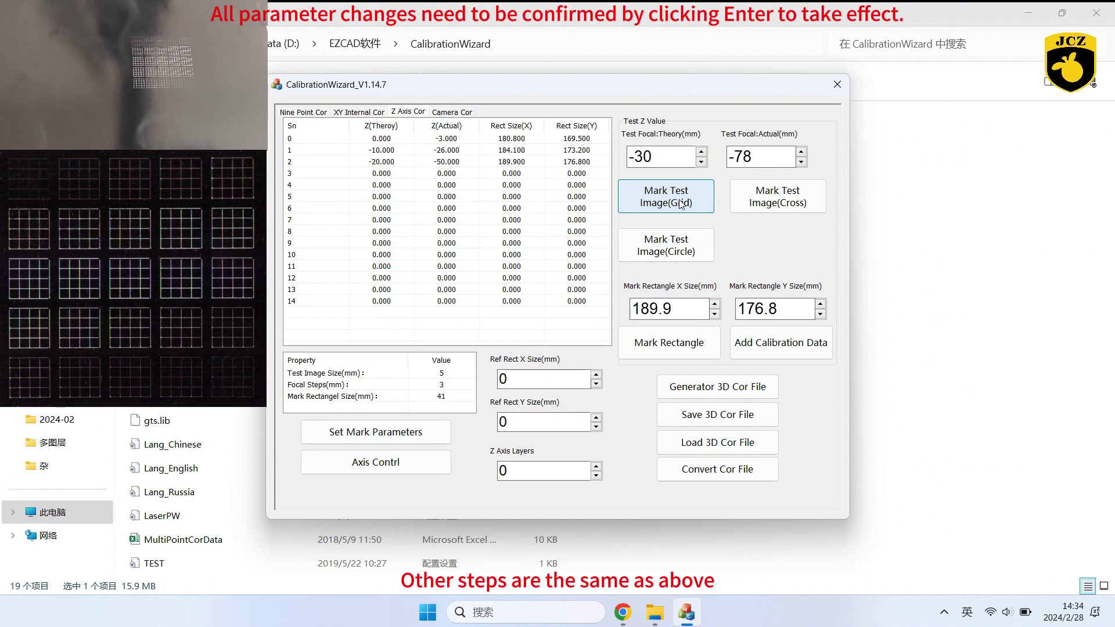
Step: Mark the rectangle for the -30 mm plane and add its measured size, X 198.9 mm and Y 180.4 mm, to the calibration data
{"action": "left_click", "coordinate": [662, 336]}
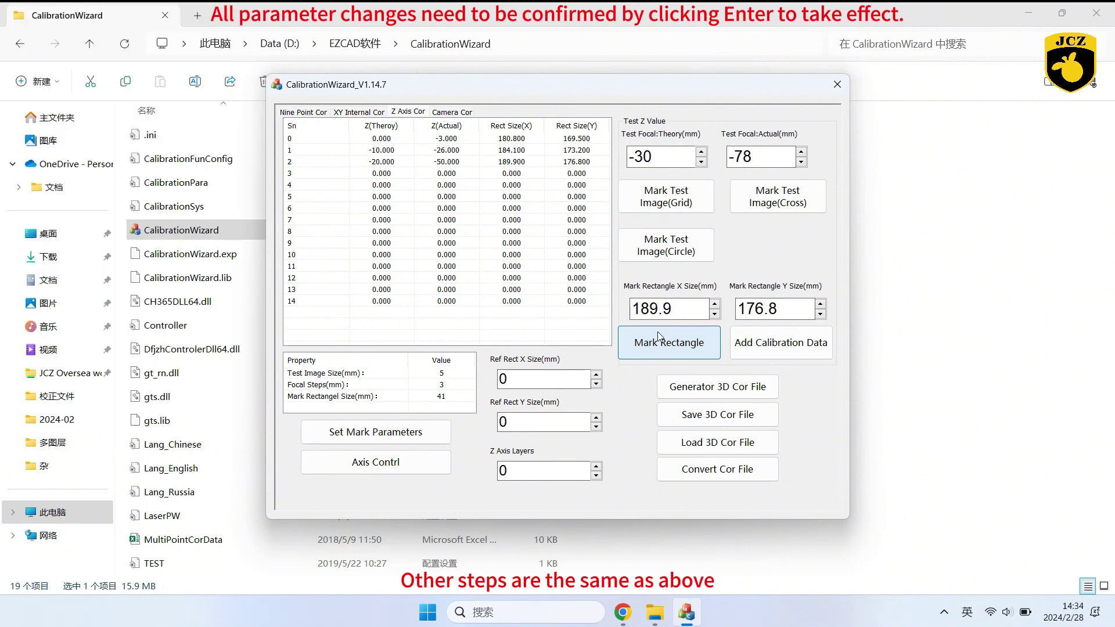
{"action": "left_click_drag", "start_coordinate": [674, 308], "coordinate": [642, 308]}
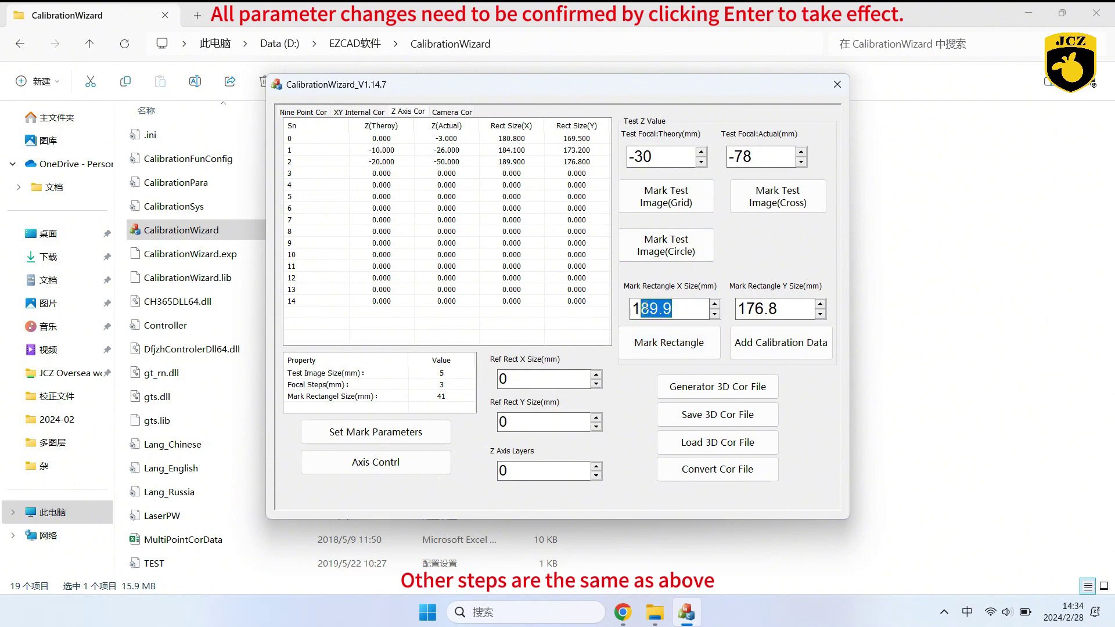
{"action": "type", "text": "98.9"}
{"action": "left_click_drag", "start_coordinate": [777, 309], "coordinate": [731, 314]}
{"action": "type", "text": "180"}
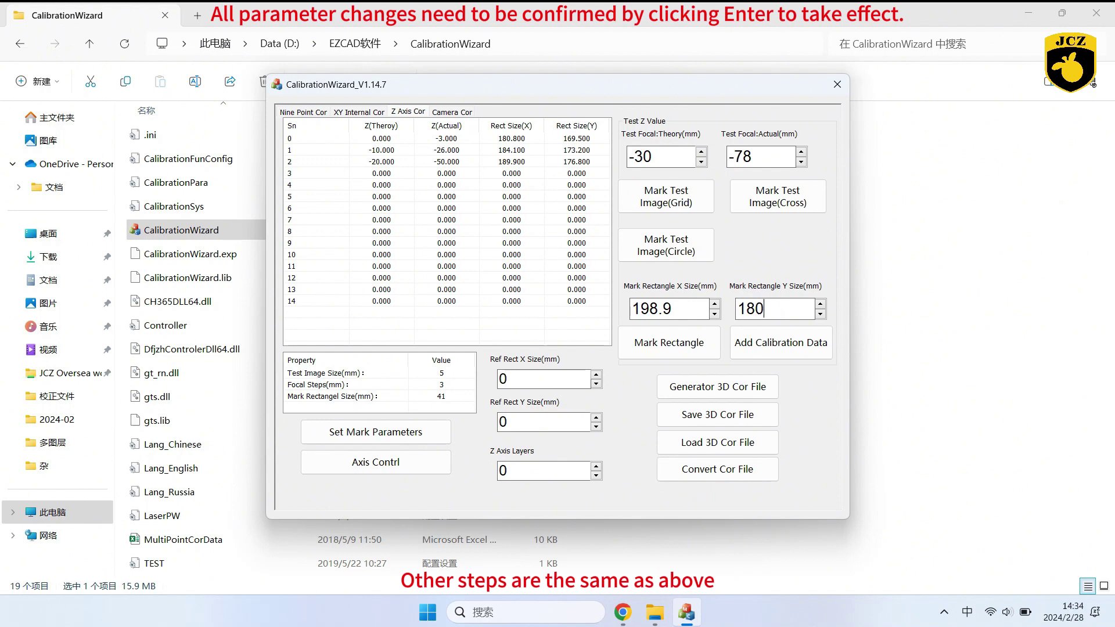
{"action": "type", "text": ".4"}
{"action": "left_click", "coordinate": [758, 354]}
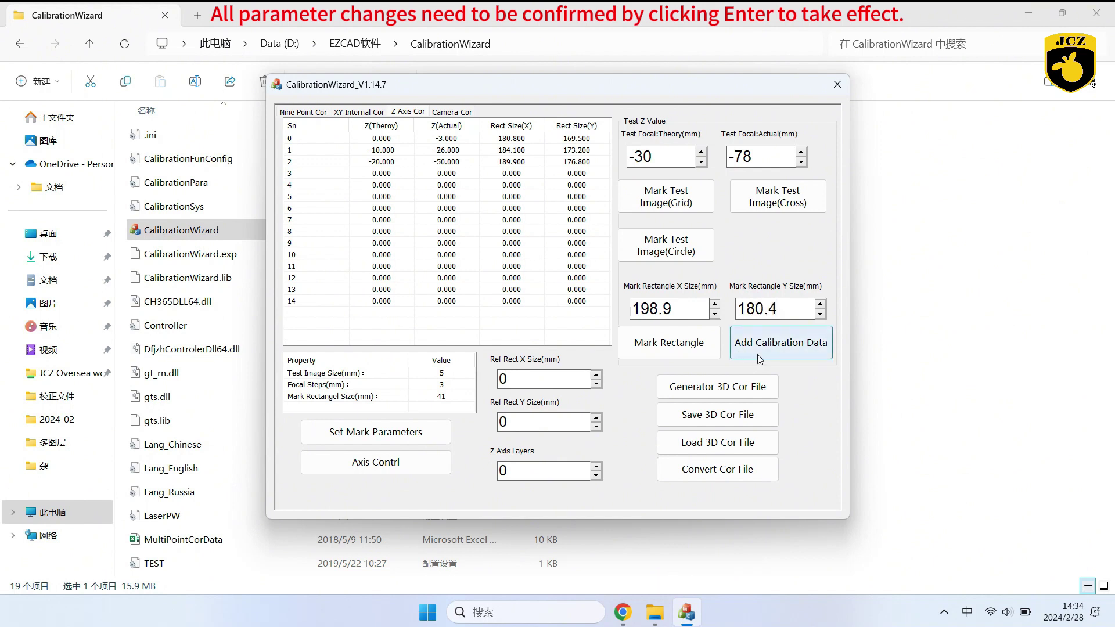
Step: Set the theoretical test focal value to 10 mm and the actual one to 23 mm, and mark the grid test image
{"action": "left_click", "coordinate": [657, 156]}
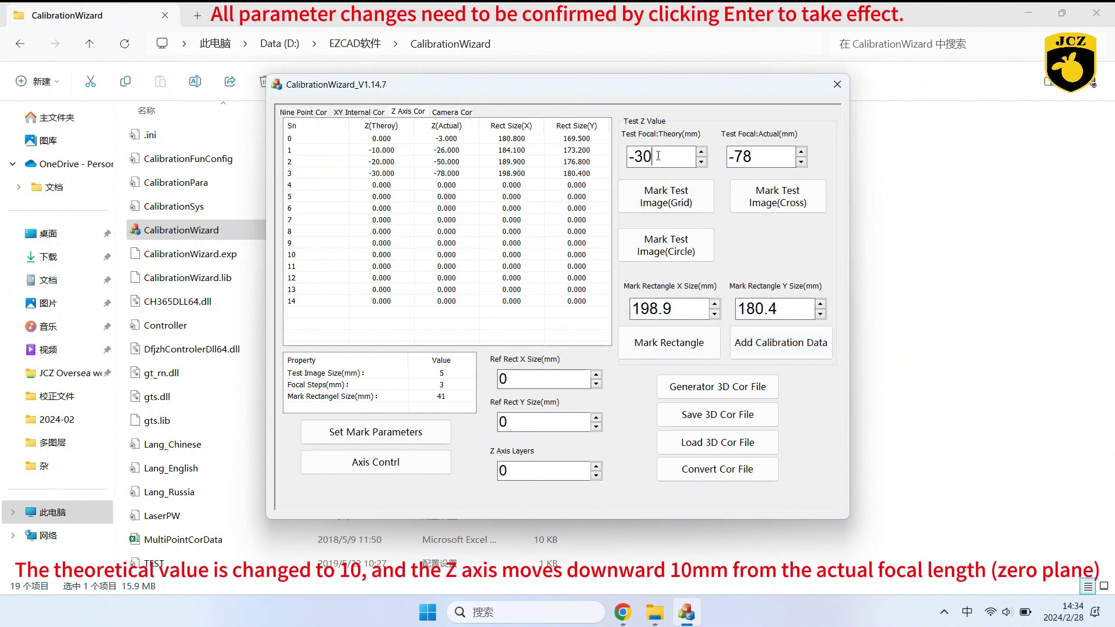
{"action": "key", "text": "BackSpace"}
{"action": "key", "text": "BackSpace"}
{"action": "key", "text": "BackSpace"}
{"action": "type", "text": "10"}
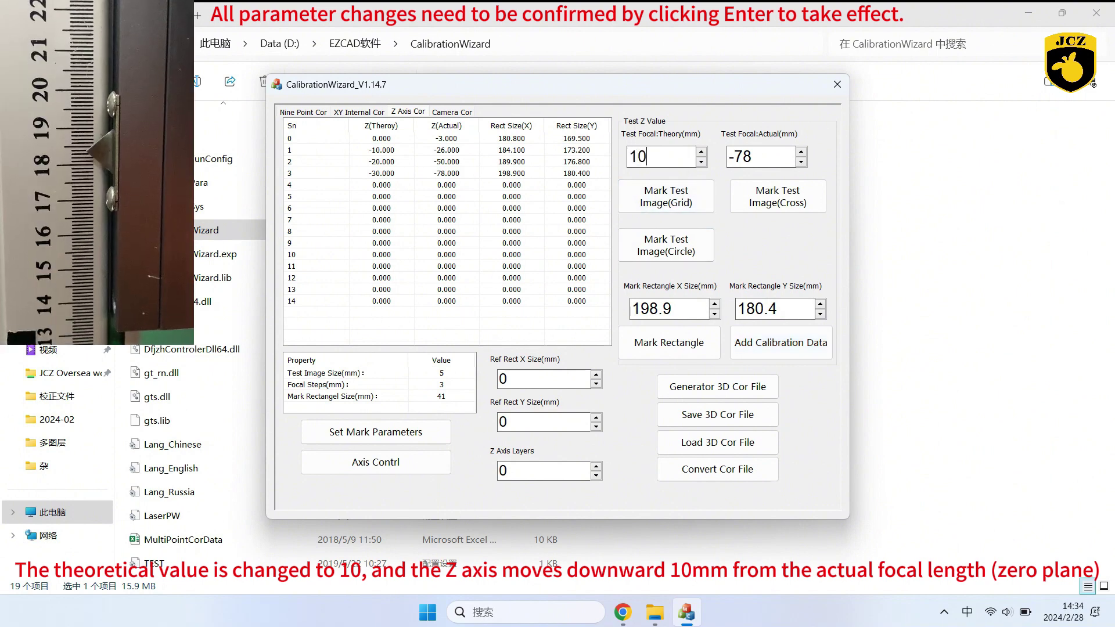
{"action": "key", "text": "Return"}
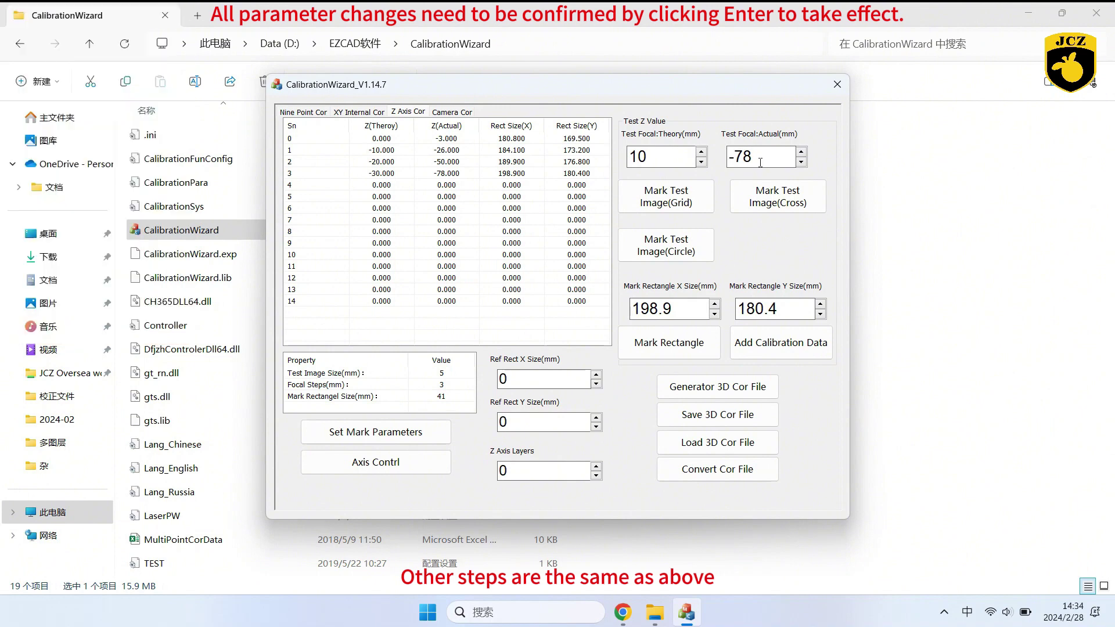
{"action": "left_click", "coordinate": [735, 158]}
{"action": "left_click_drag", "start_coordinate": [765, 154], "coordinate": [703, 158]}
{"action": "type", "text": "23"}
{"action": "left_click", "coordinate": [671, 202]}
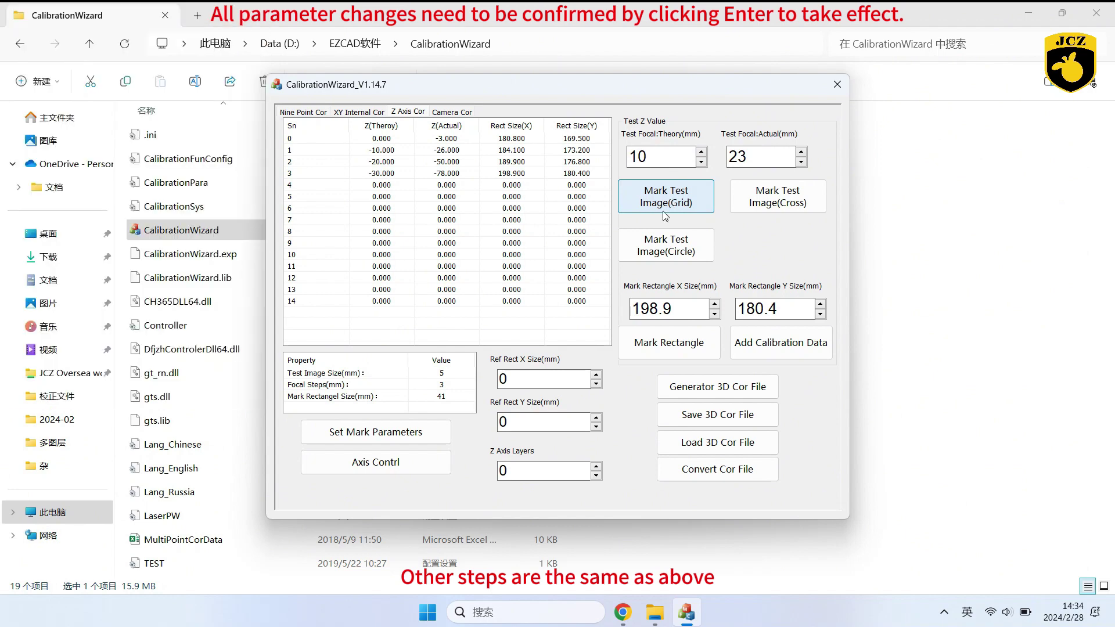
Step: Mark the rectangle for the 10 mm plane and add its measured size, X 175.7 mm and Y 165.5 mm, to the calibration data
{"action": "left_click", "coordinate": [659, 342]}
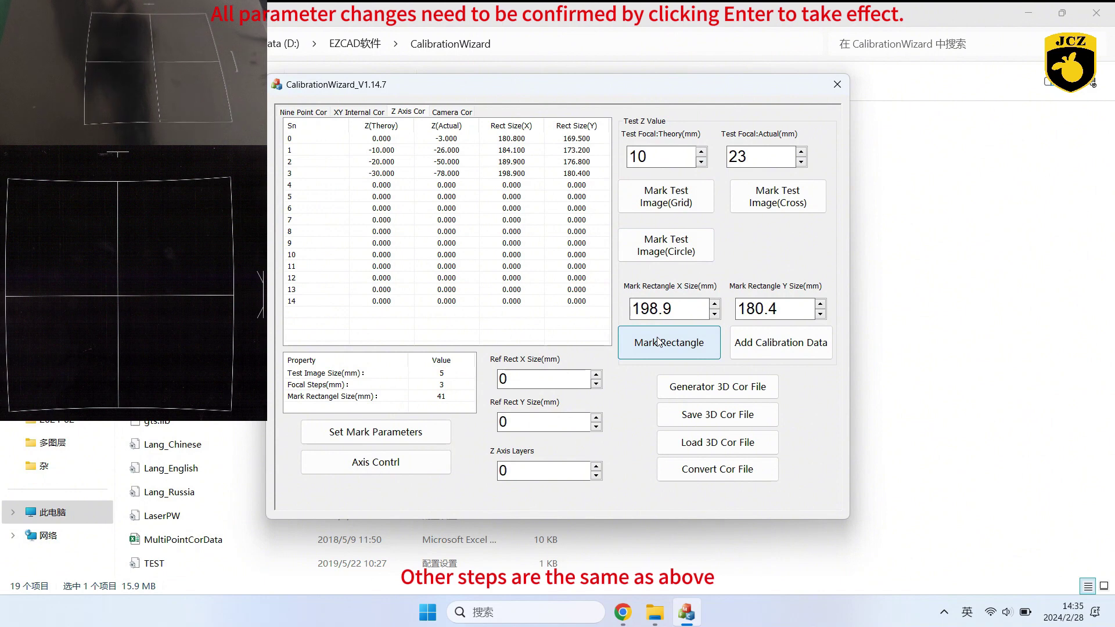
{"action": "left_click_drag", "start_coordinate": [673, 309], "coordinate": [614, 313]}
{"action": "type", "text": "175"}
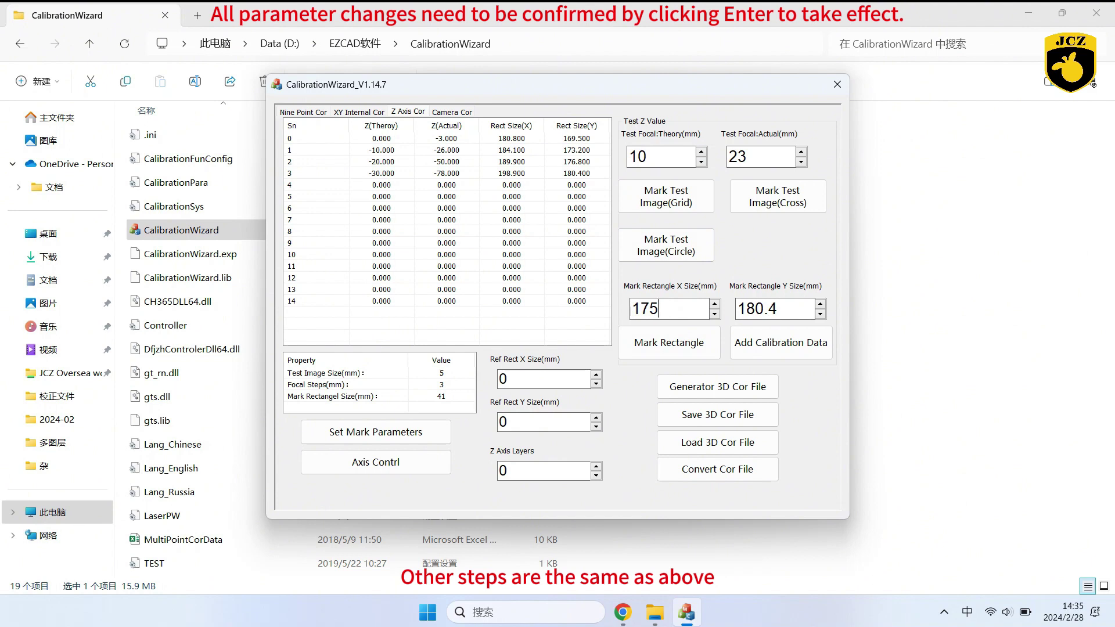
{"action": "type", "text": ".7"}
{"action": "left_click_drag", "start_coordinate": [774, 310], "coordinate": [737, 309]}
{"action": "type", "text": "165.5"}
{"action": "left_click", "coordinate": [790, 343]}
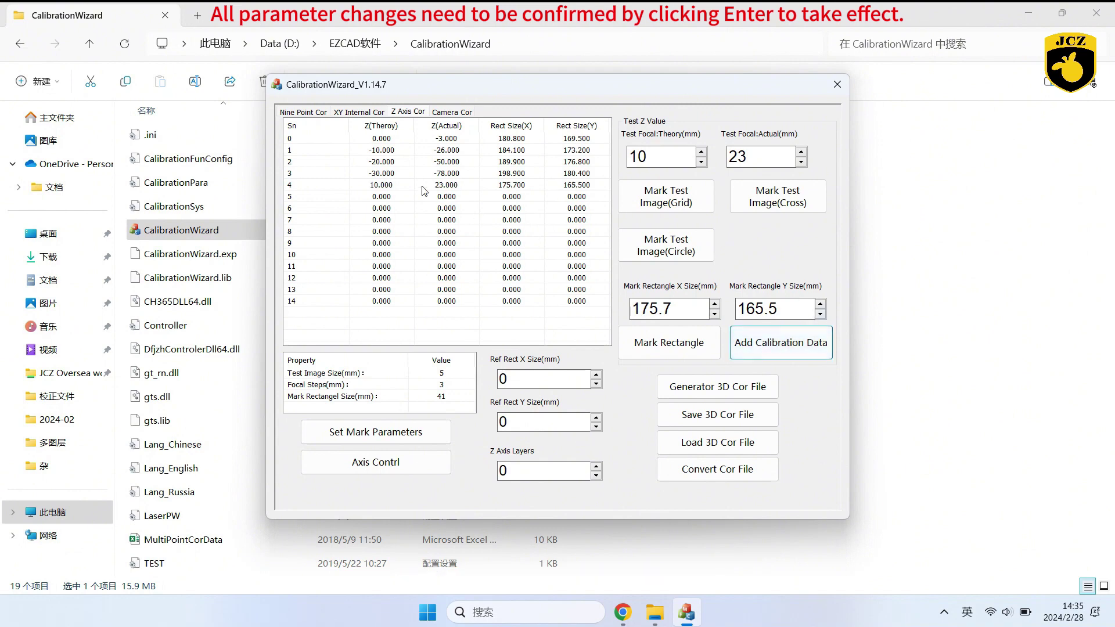
Step: Set the theoretical test focal value to 20 mm and the actual one to 47 mm, and mark the grid test image
{"action": "left_click", "coordinate": [645, 158]}
{"action": "double_click", "coordinate": [644, 158]}
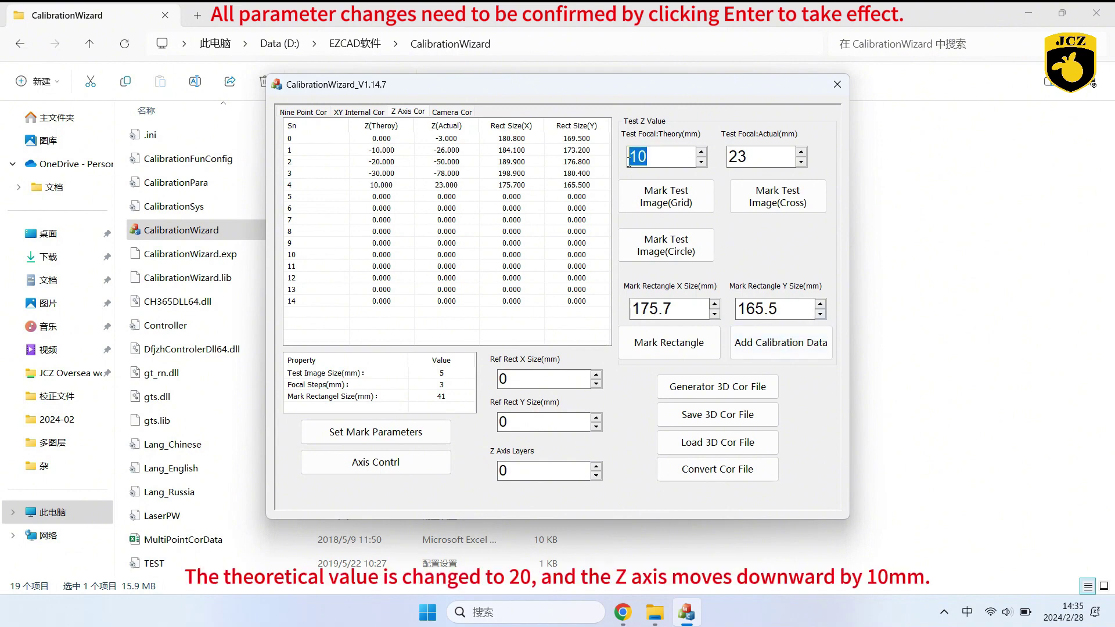
{"action": "type", "text": "20"}
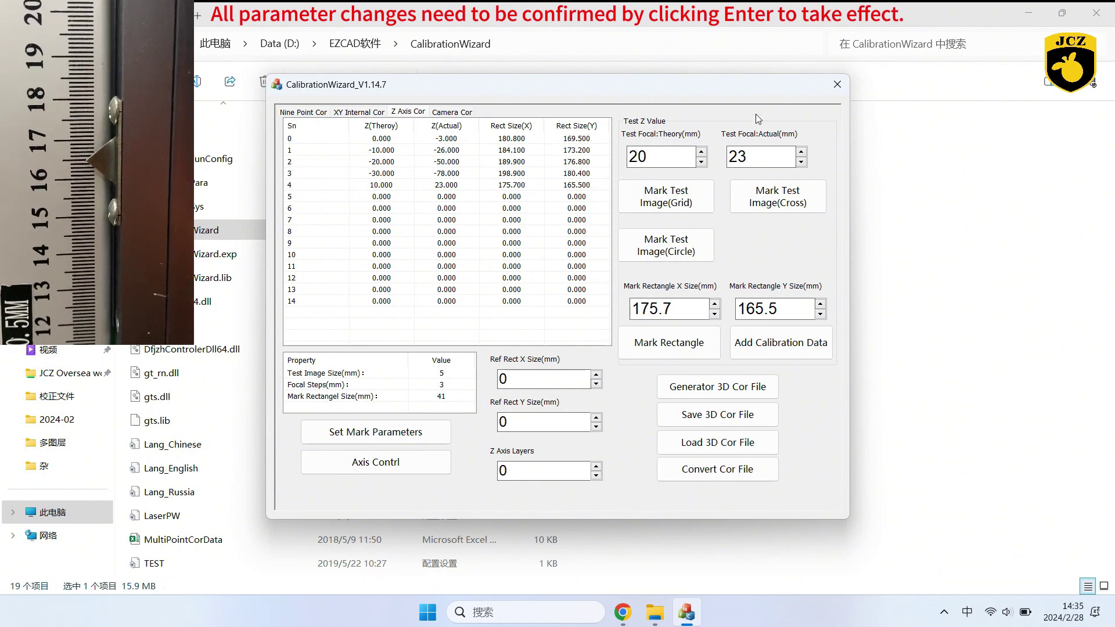
{"action": "double_click", "coordinate": [734, 158]}
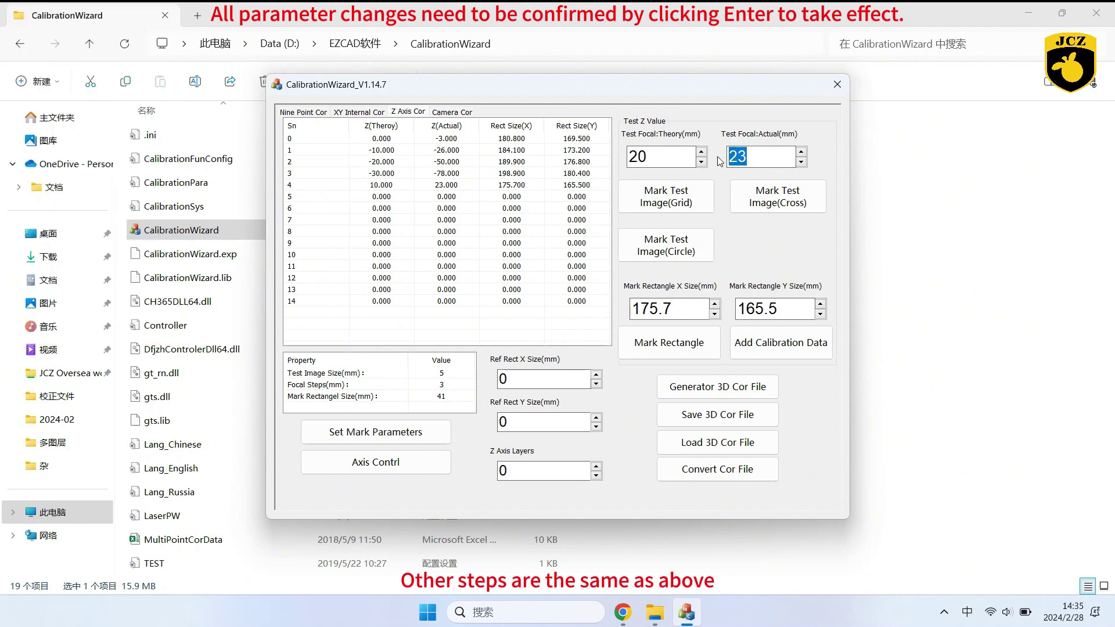
{"action": "type", "text": "47"}
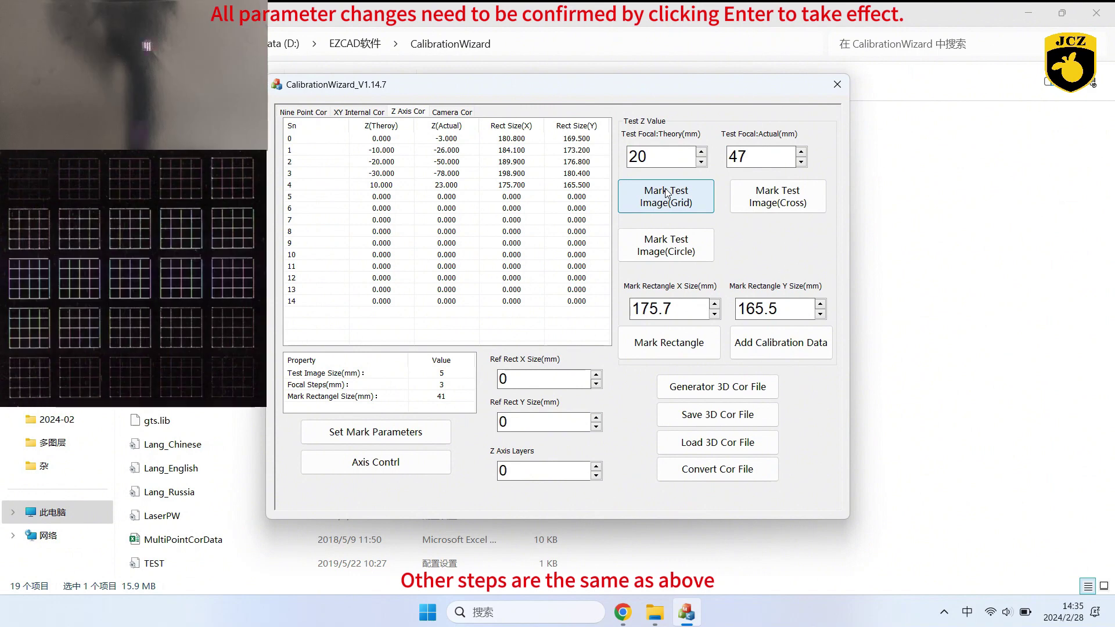
{"action": "left_click", "coordinate": [667, 194]}
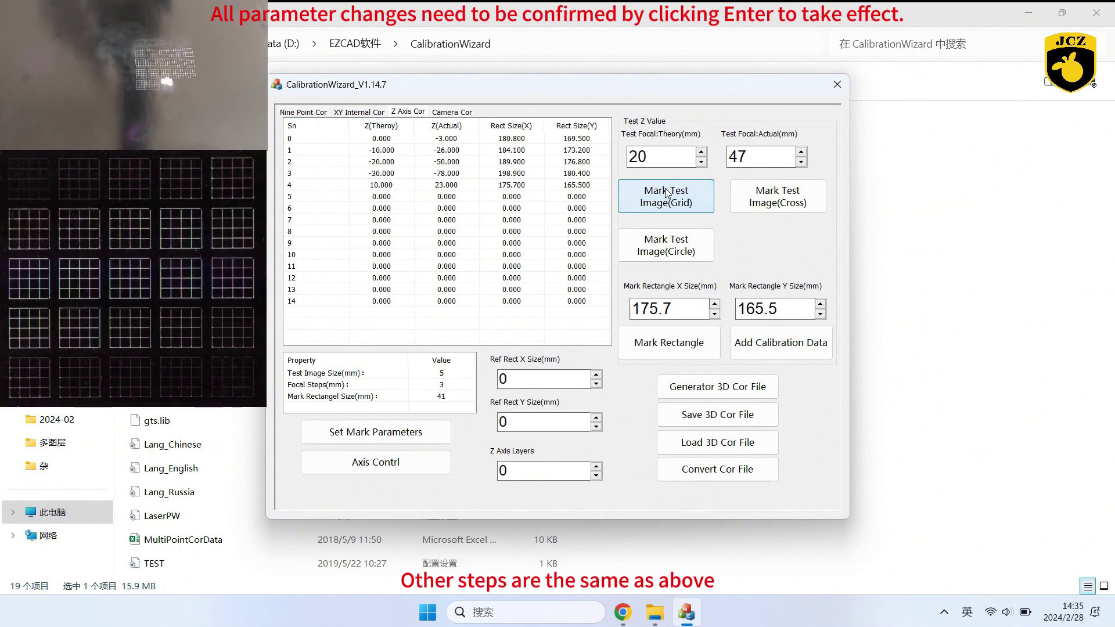
Step: Mark the rectangle for the 20 mm plane and add its measured size, X 171.1 mm and Y 161.8 mm, to the calibration data
{"action": "left_click", "coordinate": [658, 345]}
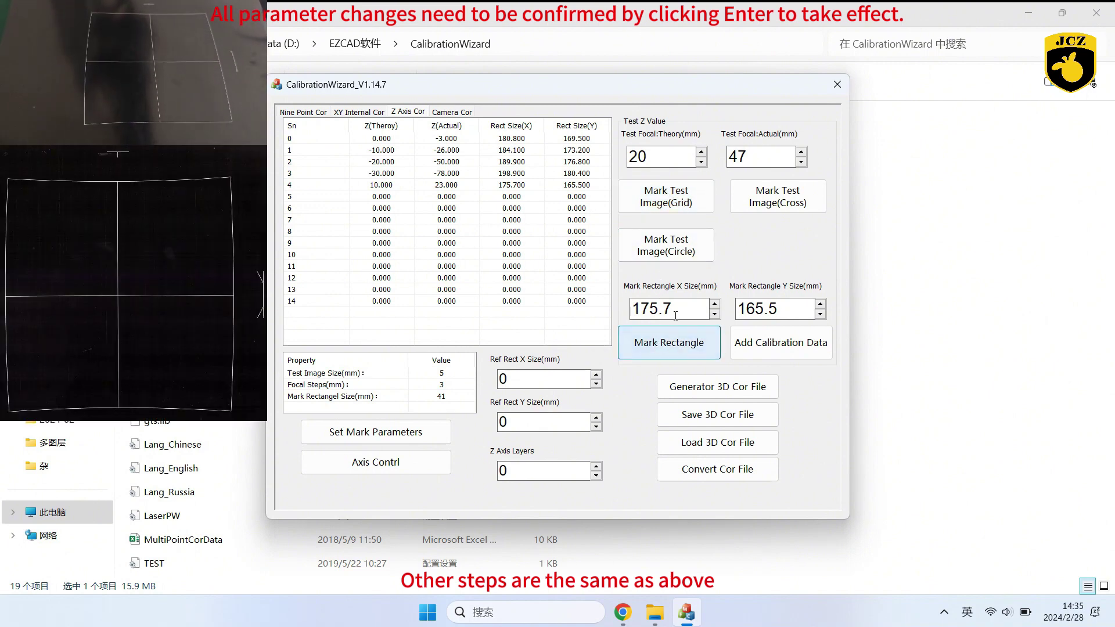
{"action": "left_click", "coordinate": [661, 304]}
{"action": "left_click_drag", "start_coordinate": [661, 304], "coordinate": [648, 308]}
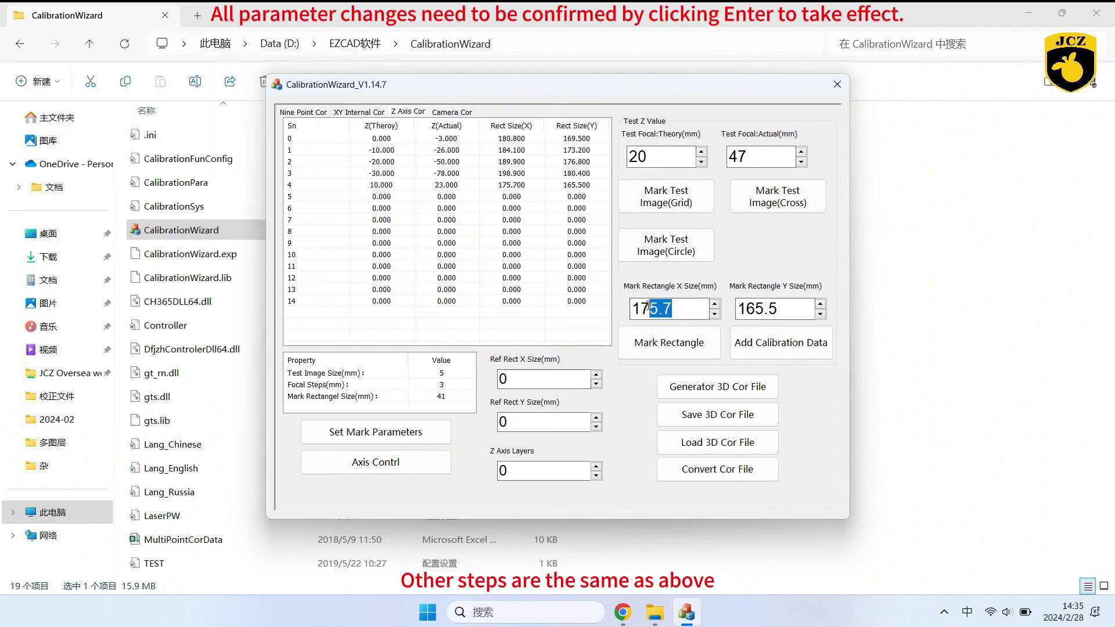
{"action": "type", "text": "1.1"}
{"action": "mouse_move", "coordinate": [775, 308]}
{"action": "left_mouse_down"}
{"action": "mouse_move", "coordinate": [739, 305]}
{"action": "mouse_move", "coordinate": [754, 302]}
{"action": "left_mouse_up"}
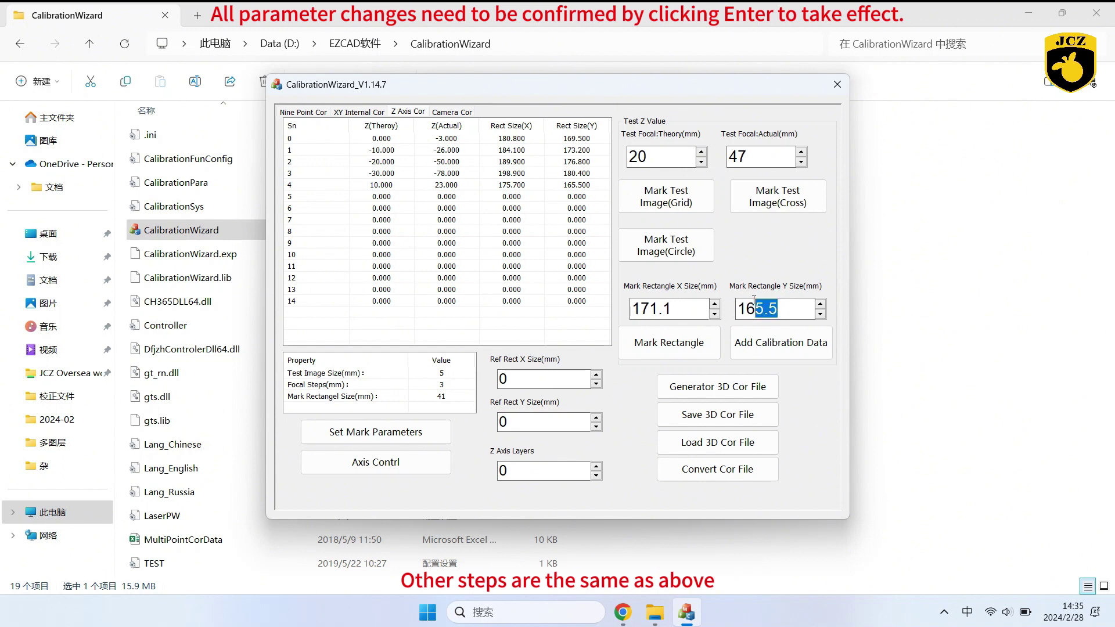
{"action": "type", "text": "1.8"}
{"action": "left_click", "coordinate": [750, 351]}
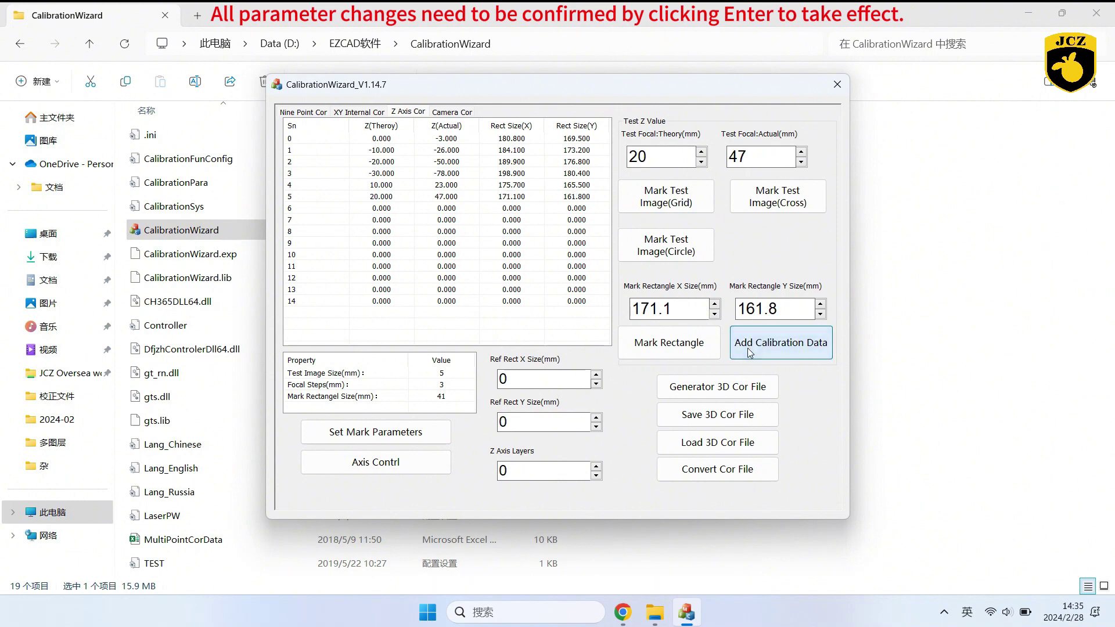
Step: Set the theoretical test focal value to 30 mm and the actual one to 76 mm, and mark the grid test image
{"action": "left_click_drag", "start_coordinate": [646, 156], "coordinate": [608, 157]}
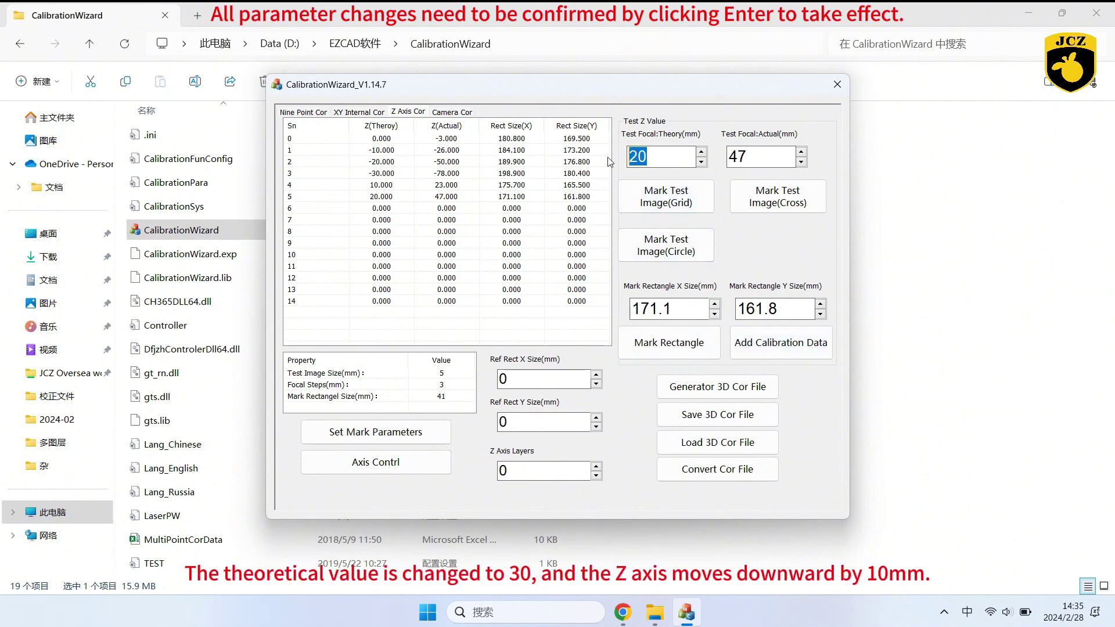
{"action": "type", "text": "30"}
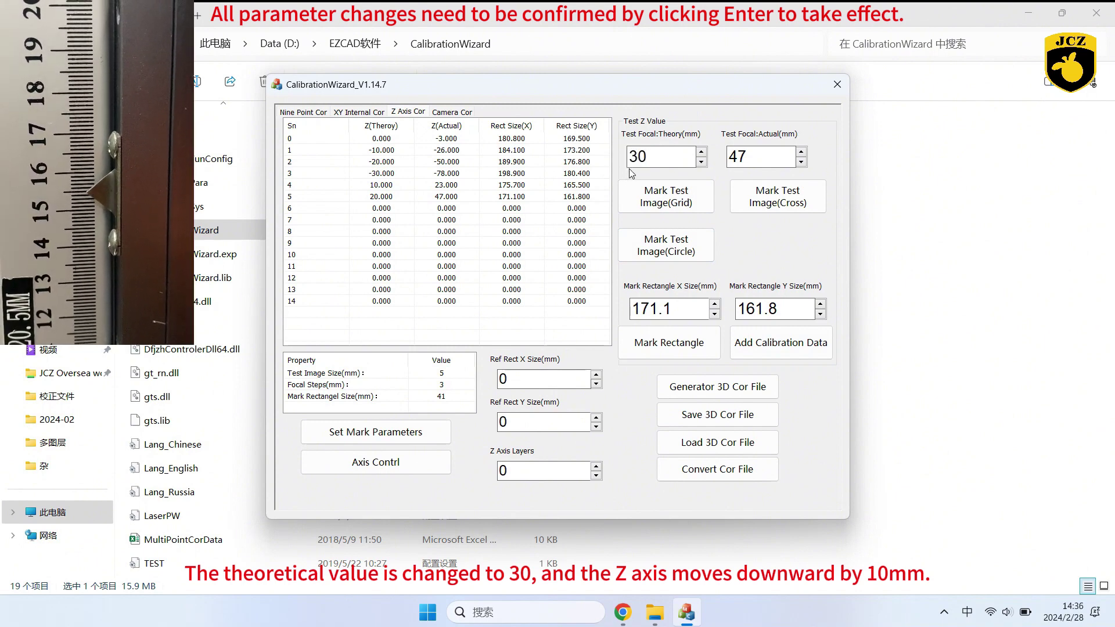
{"action": "left_click_drag", "start_coordinate": [749, 156], "coordinate": [723, 159]}
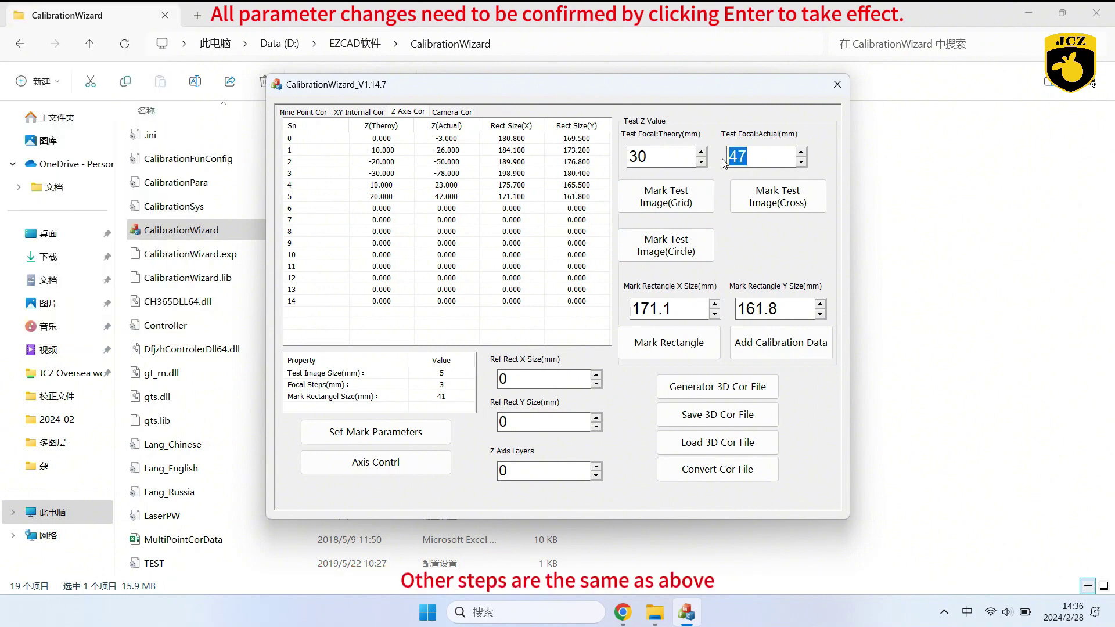
{"action": "key", "text": "BackSpace"}
{"action": "type", "text": "76"}
{"action": "left_click", "coordinate": [662, 205]}
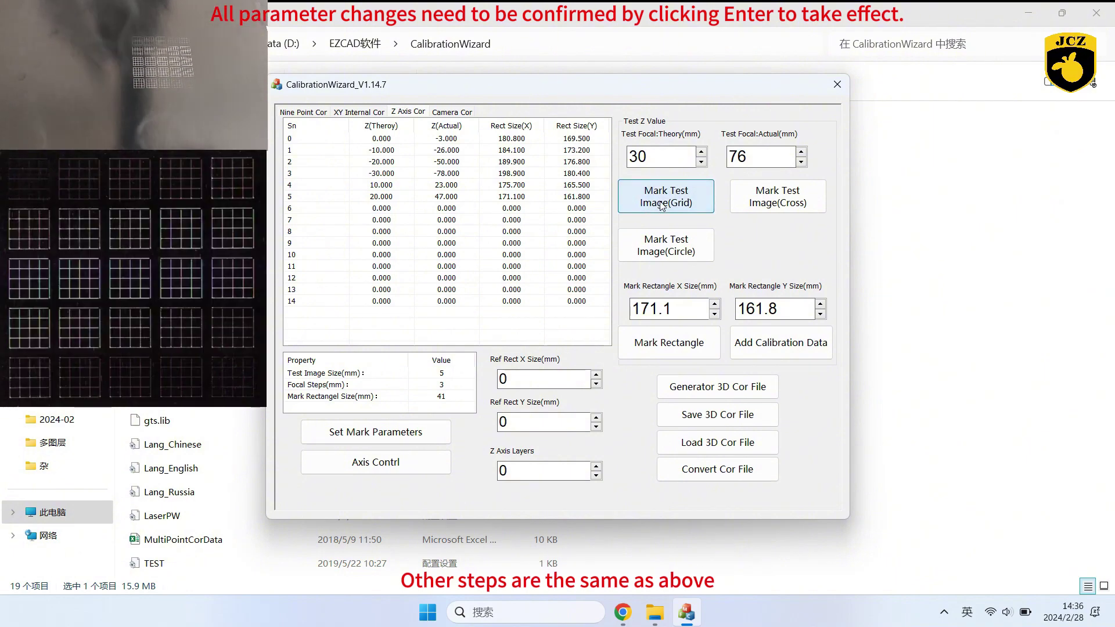
Step: Mark the rectangle for the 30 mm plane and add its measured size, X 167.1 mm and Y 157.9 mm, to the calibration data
{"action": "left_click", "coordinate": [660, 343]}
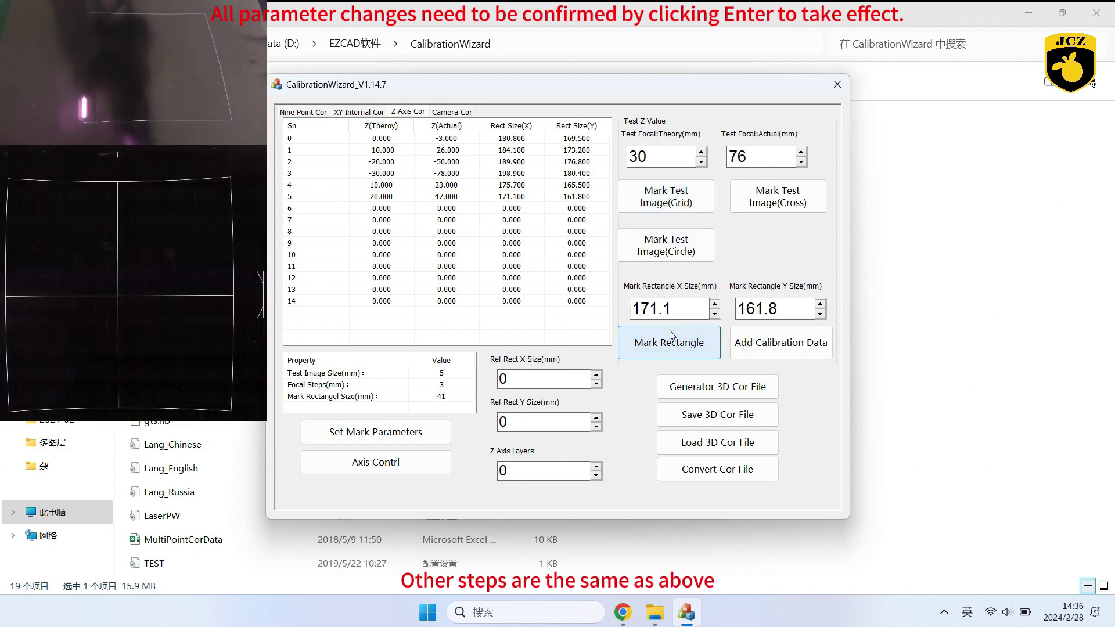
{"action": "left_click_drag", "start_coordinate": [673, 308], "coordinate": [625, 306]}
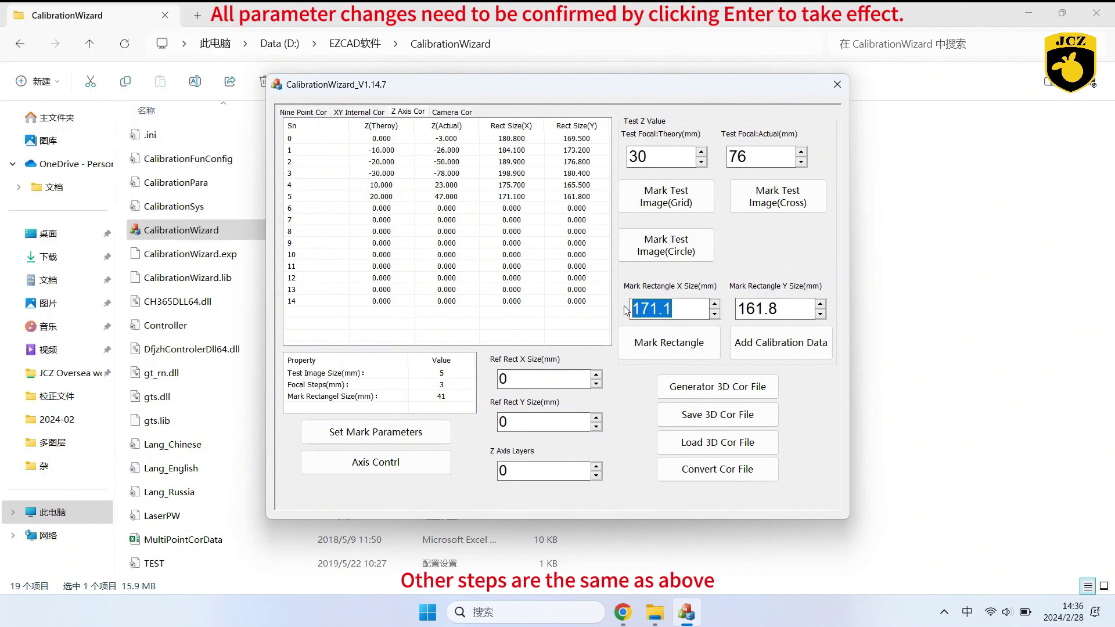
{"action": "type", "text": "167"}
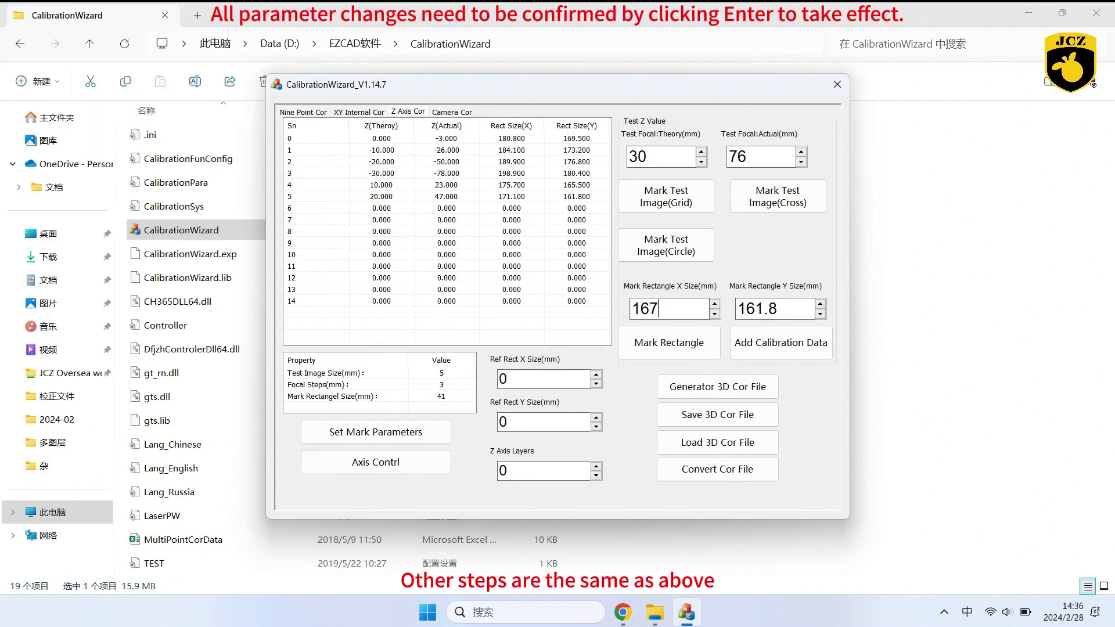
{"action": "type", "text": ".1"}
{"action": "left_click_drag", "start_coordinate": [778, 309], "coordinate": [722, 313]}
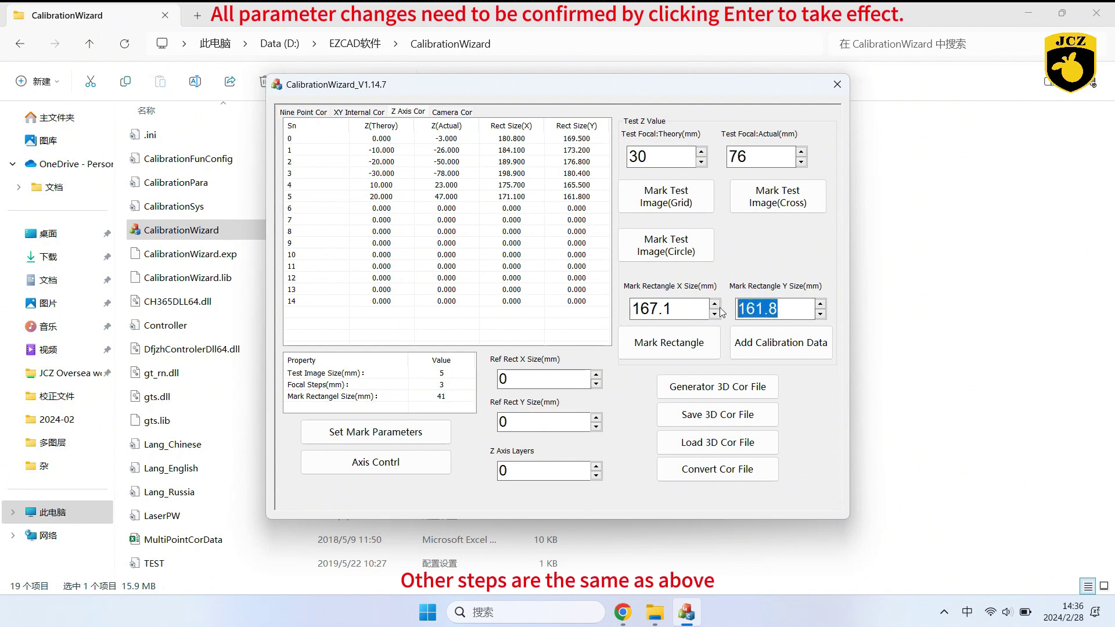
{"action": "type", "text": "157.9"}
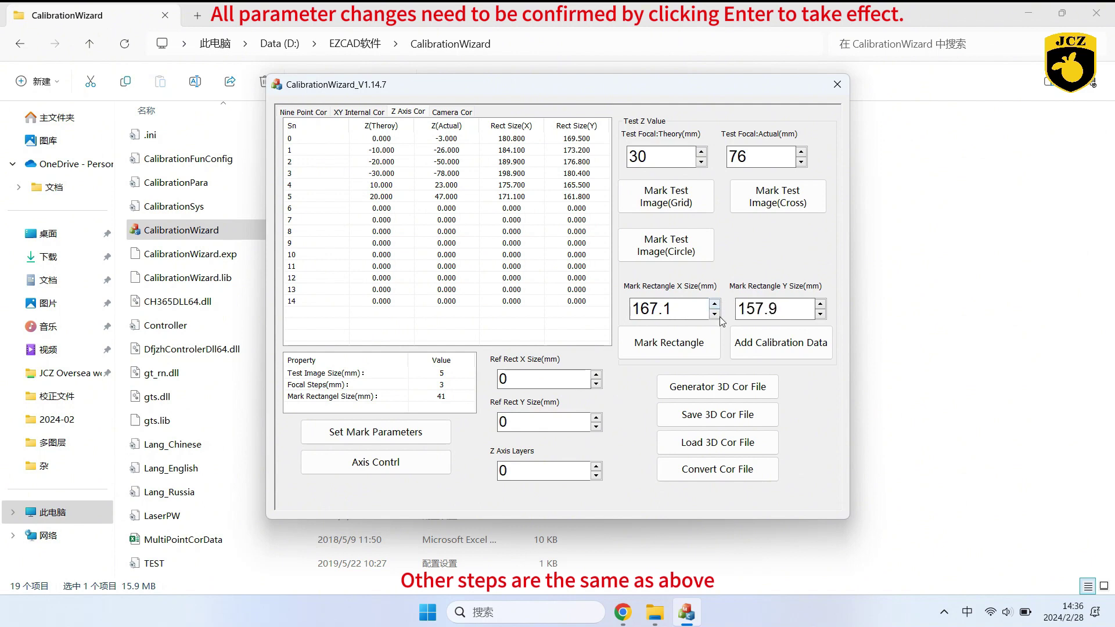
{"action": "left_click", "coordinate": [780, 341]}
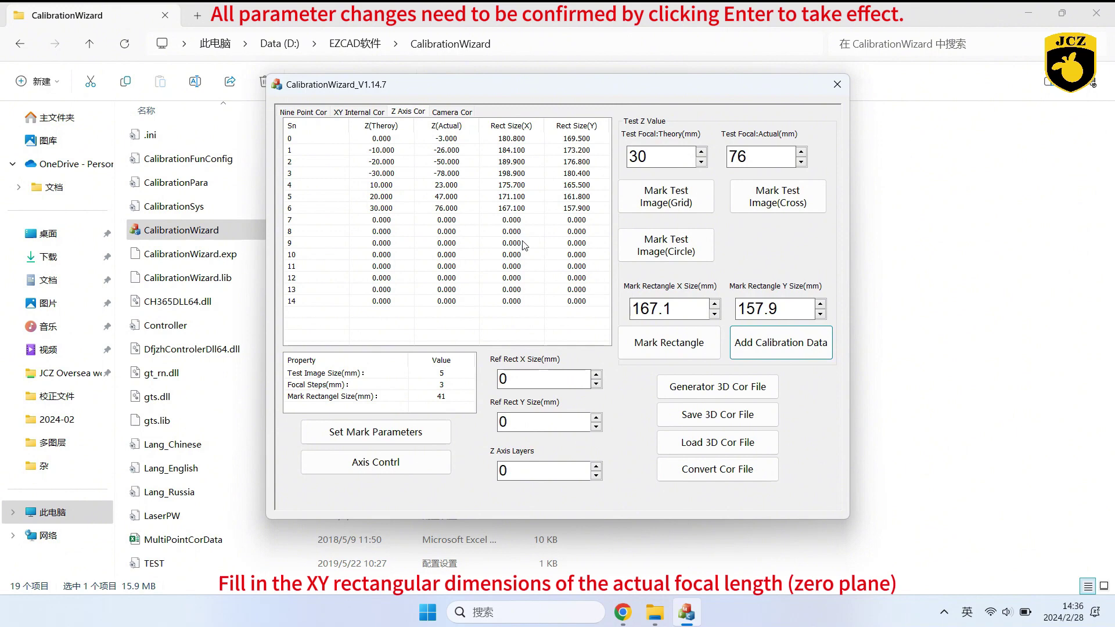
Step: Set the reference rectangle size to X 180.8 mm and Y 169.5 mm with 7 Z axis layers, and generate the 3D correction file
{"action": "left_click", "coordinate": [527, 381]}
{"action": "key", "text": "BackSpace"}
{"action": "type", "text": "180.8"}
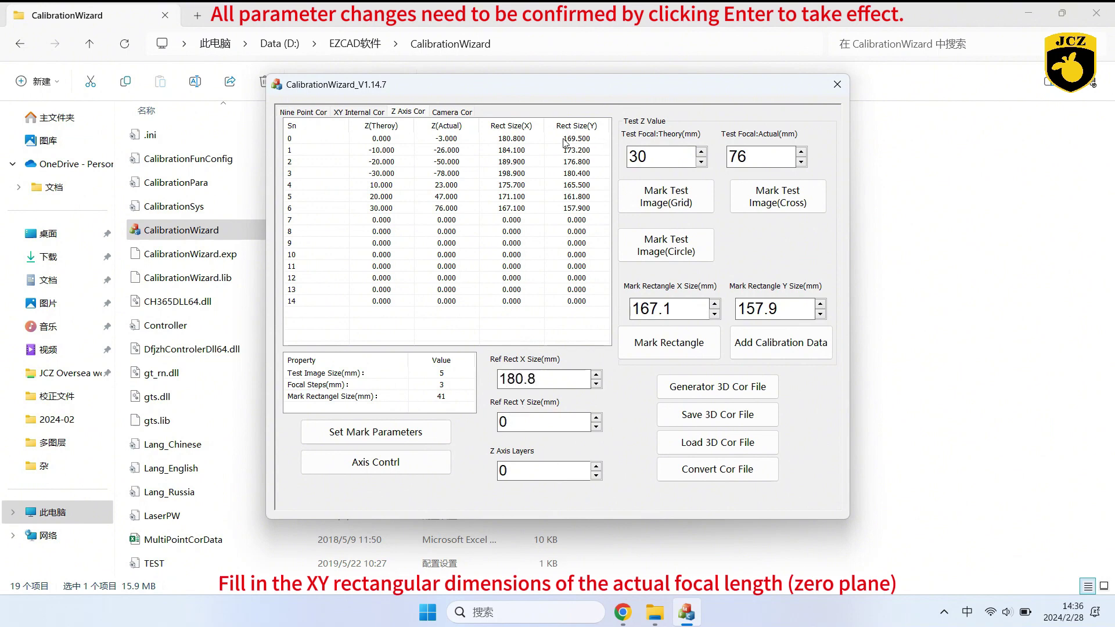
{"action": "key", "text": "BackSpace"}
{"action": "type", "text": "169.5"}
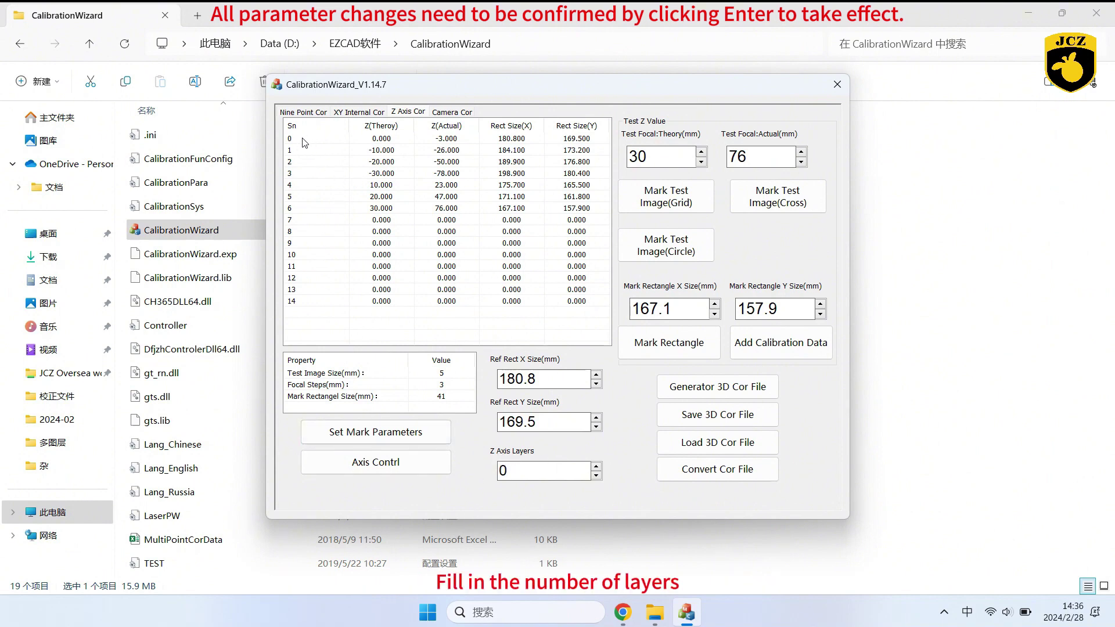
{"action": "left_click", "coordinate": [511, 472]}
{"action": "key", "text": "BackSpace"}
{"action": "type", "text": "7"}
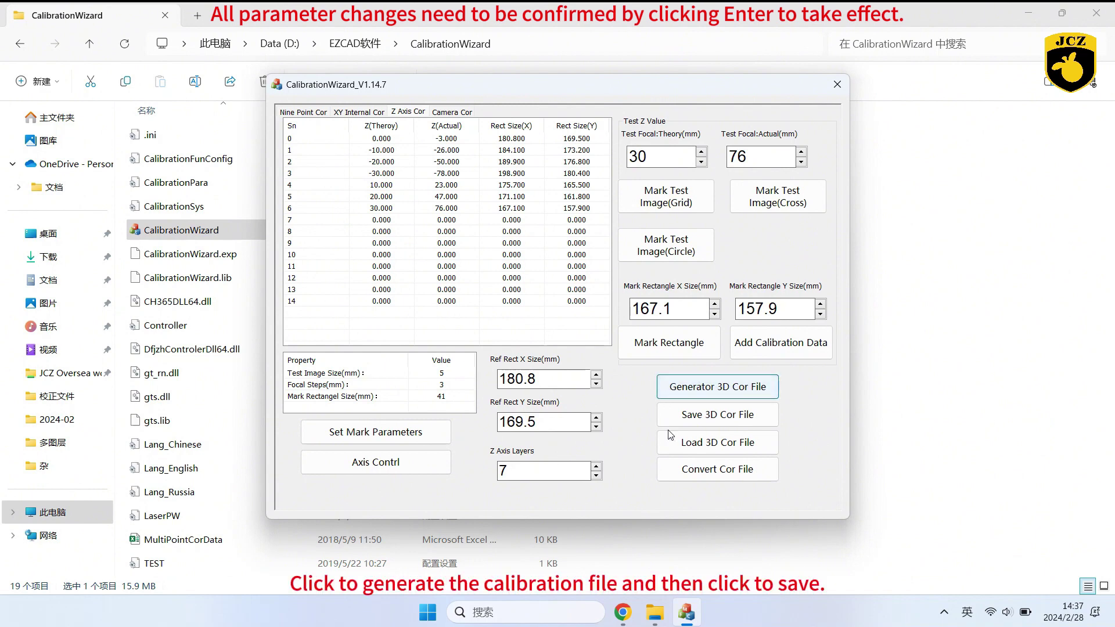
Step: Save the generated 3D correction file to the desktop as 1-2 and close the calibration wizard
{"action": "left_click", "coordinate": [706, 420]}
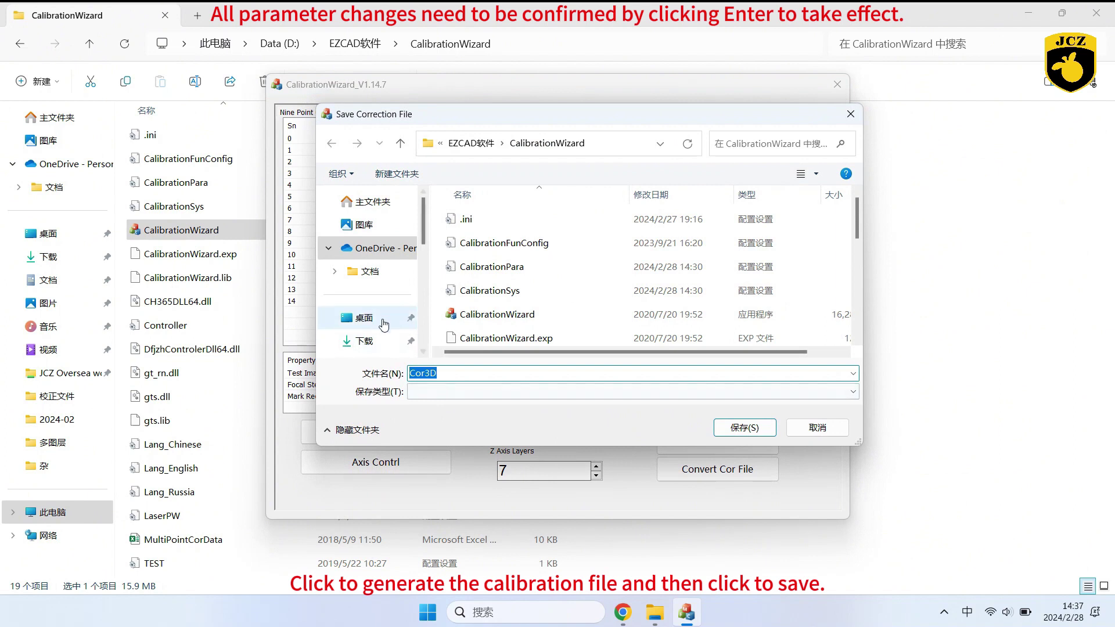
{"action": "left_click", "coordinate": [380, 320]}
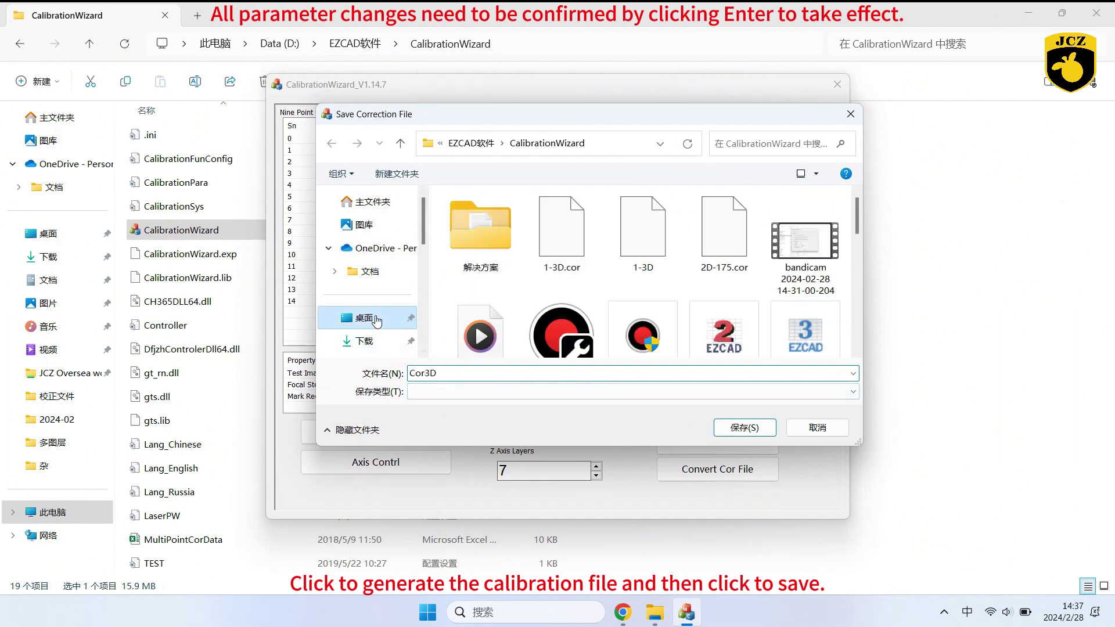
{"action": "left_click", "coordinate": [449, 373]}
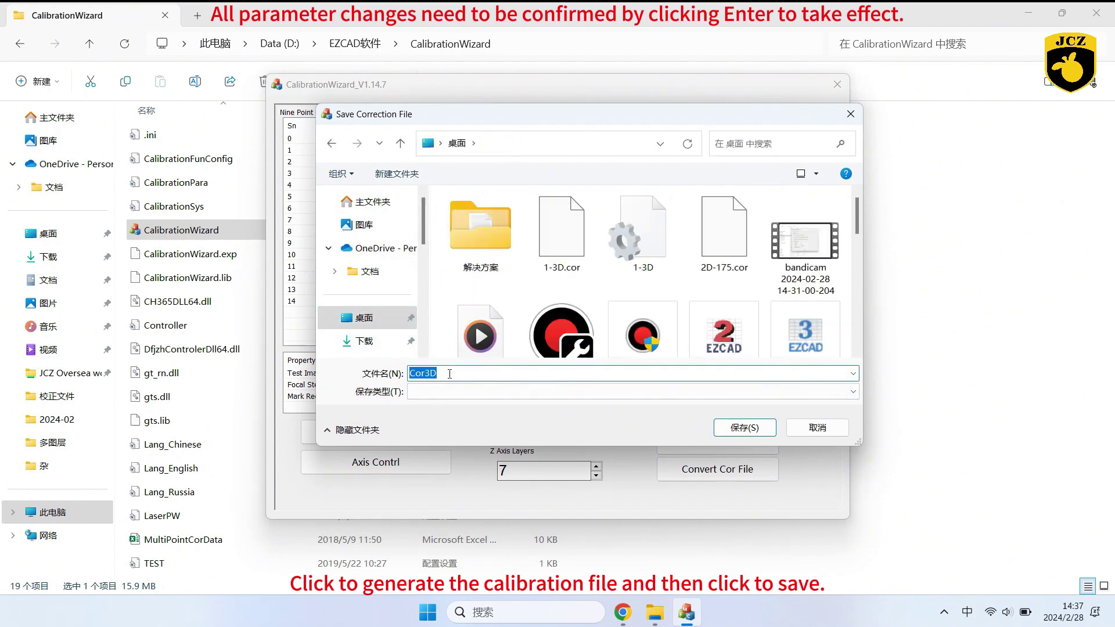
{"action": "type", "text": "1"}
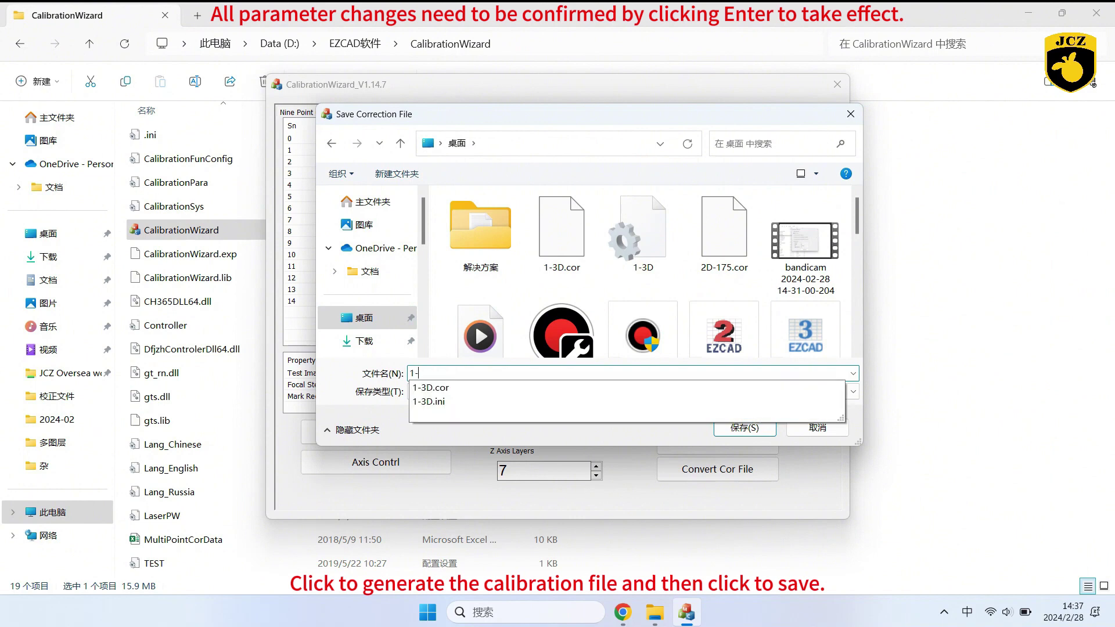
{"action": "type", "text": "-2"}
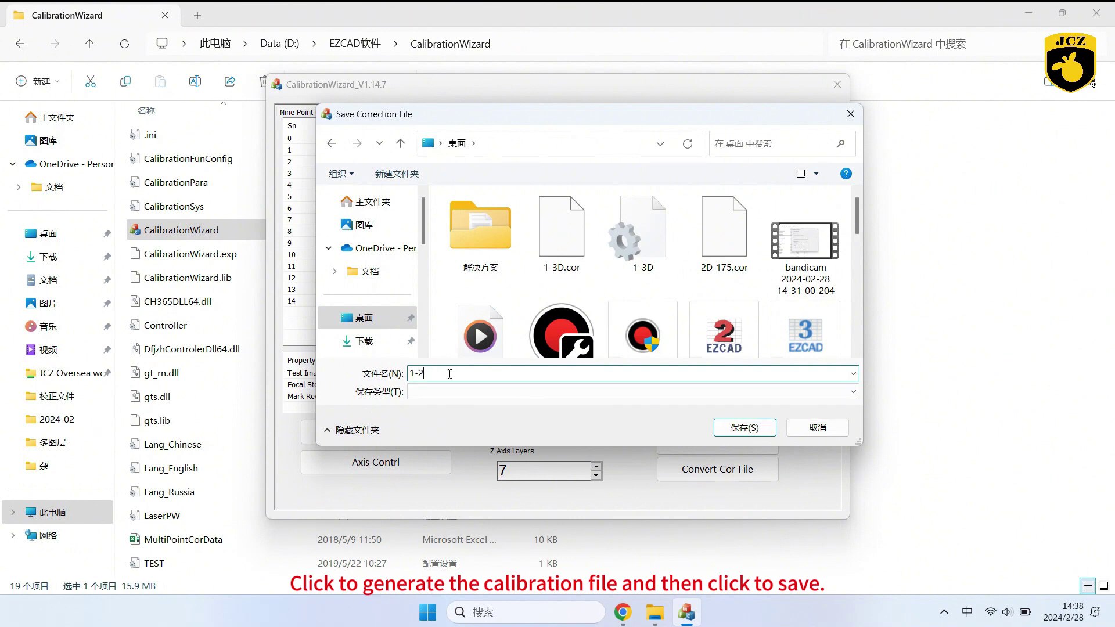
{"action": "left_click", "coordinate": [766, 431]}
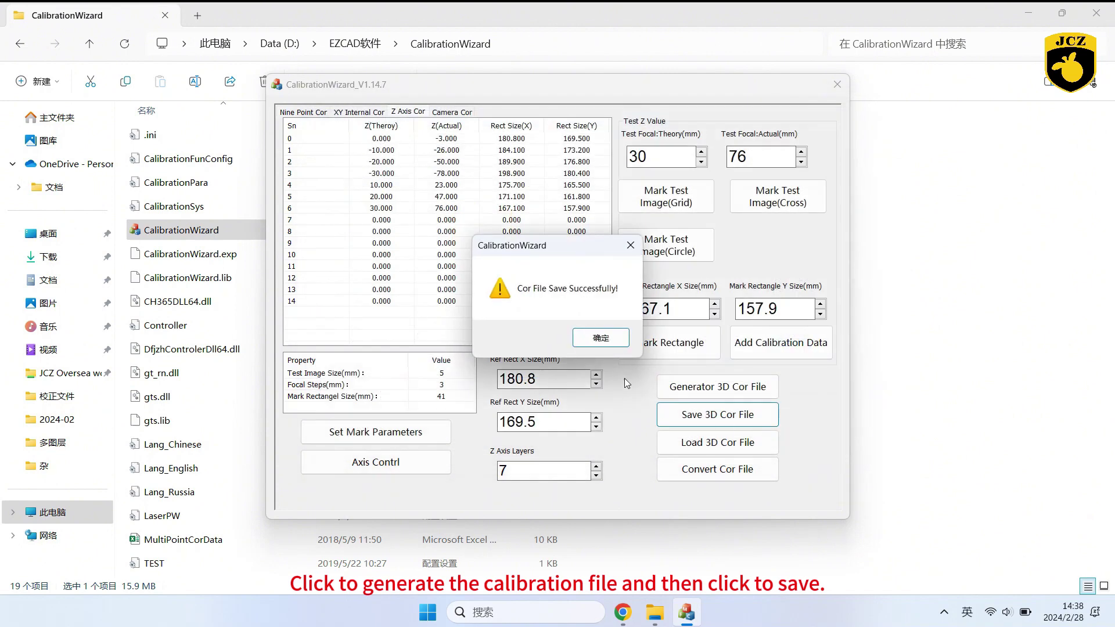
{"action": "left_click", "coordinate": [600, 339]}
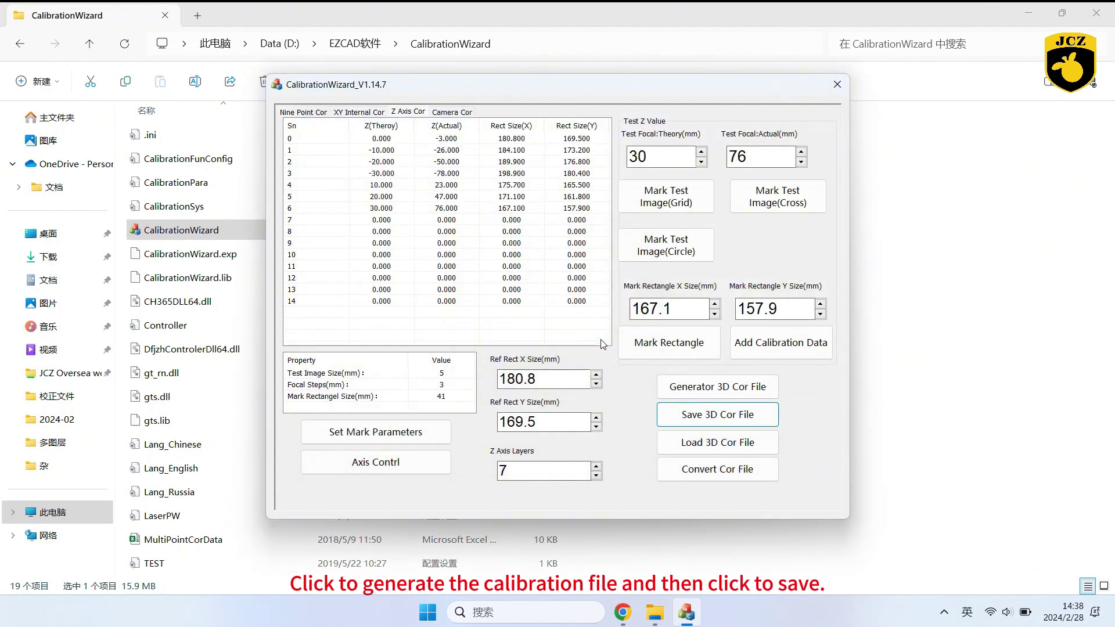
{"action": "left_click", "coordinate": [827, 87]}
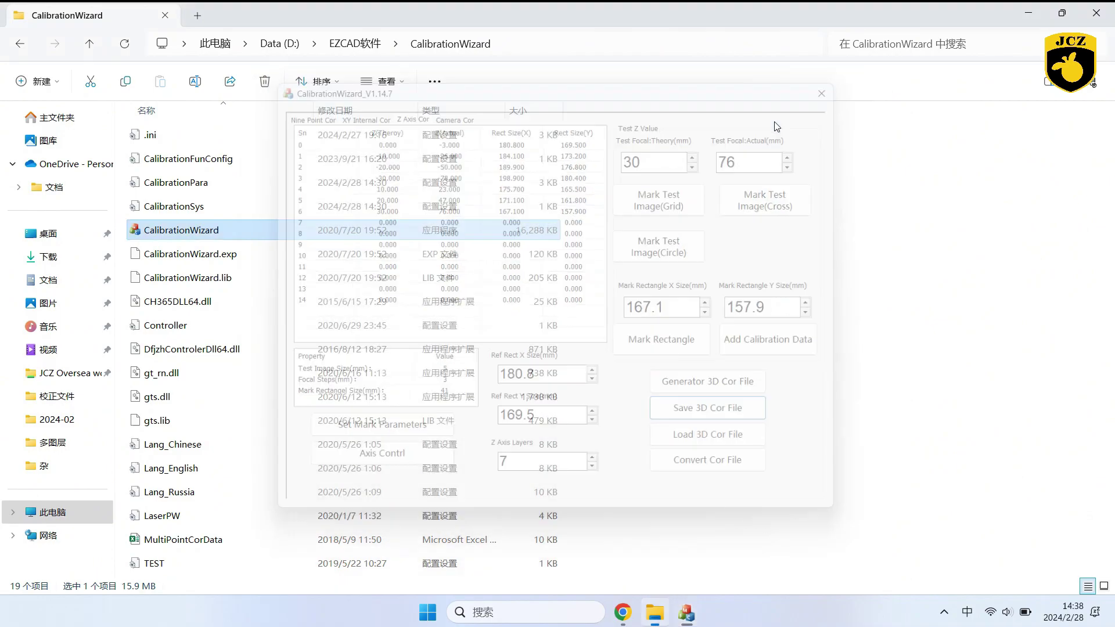